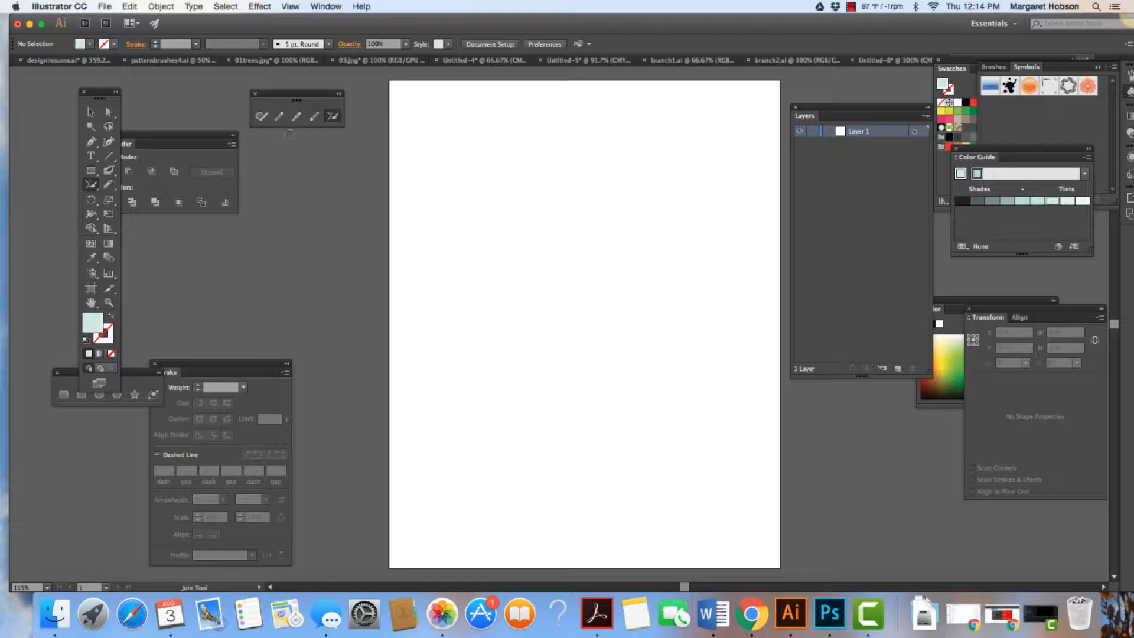
Set the stroke to a light blue tint and draw a tall teardrop in the artboard's upper middle with the Pencil tool.
left_click(110, 346)
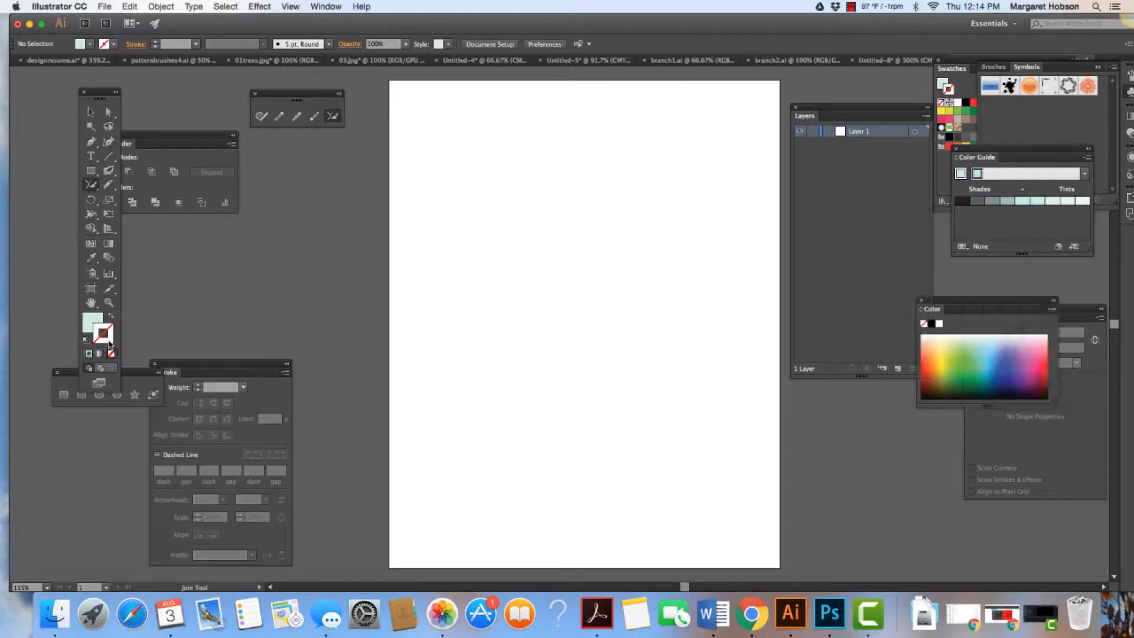
left_click(990, 368)
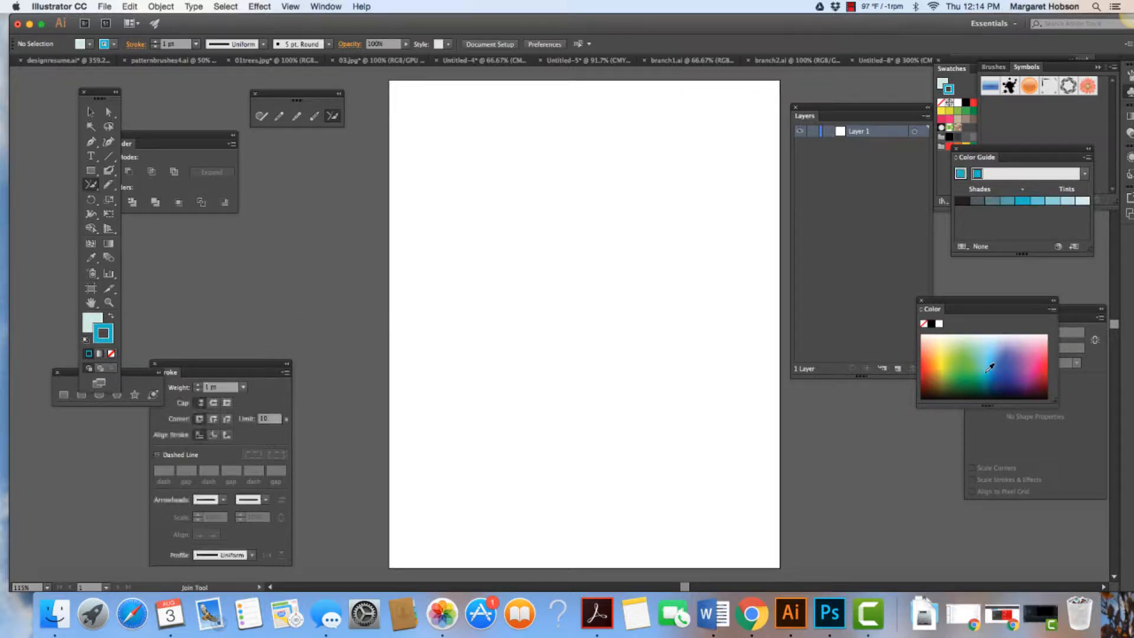
left_click(1053, 202)
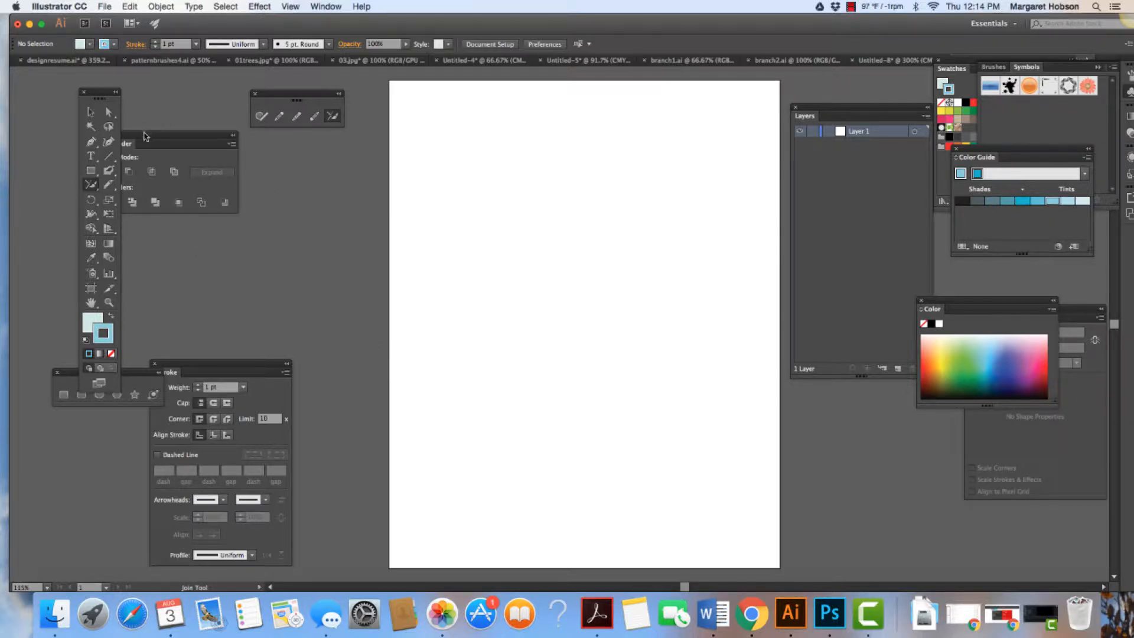
left_click(279, 117)
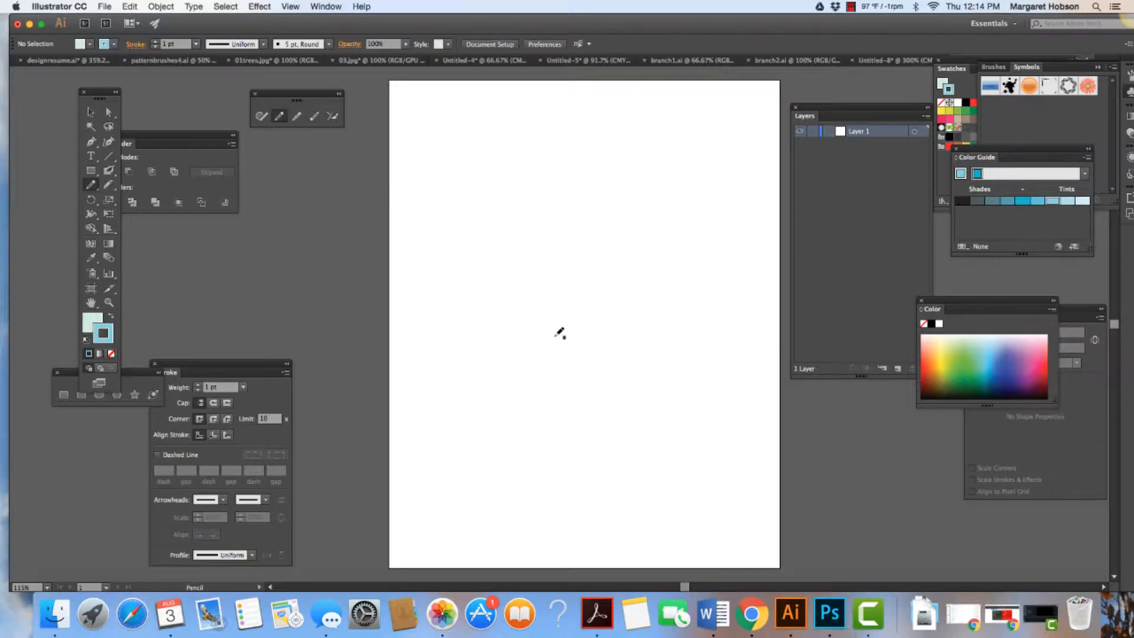
mouse_move(554, 336)
left_mouse_down()
mouse_move(522, 293)
mouse_move(534, 193)
mouse_move(583, 303)
mouse_move(578, 333)
mouse_move(560, 335)
left_mouse_up()
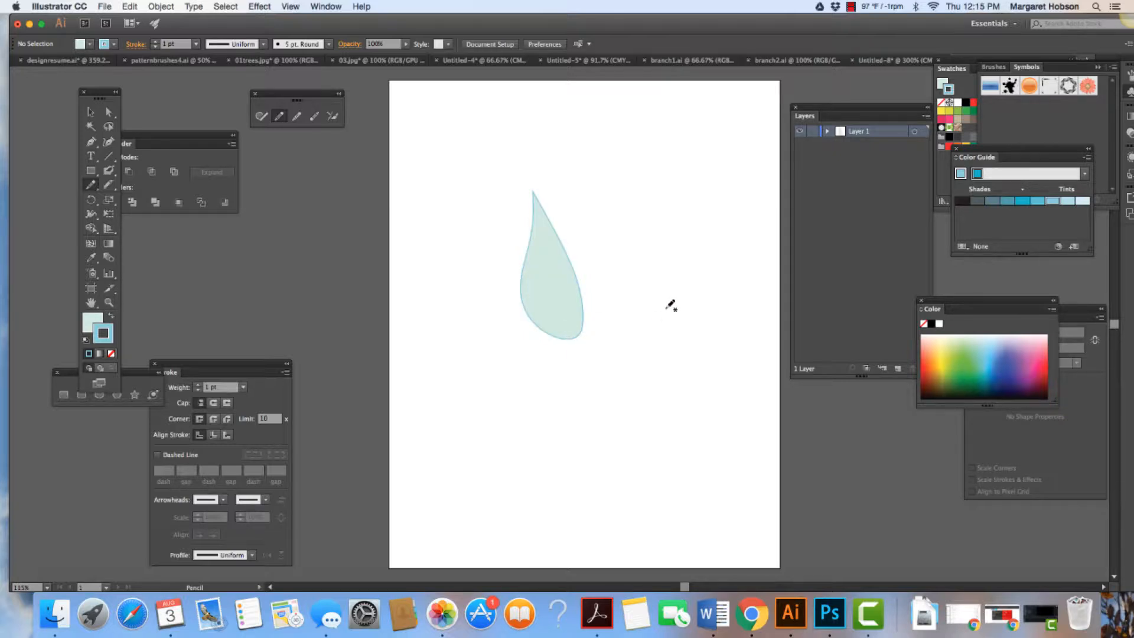
Remove the teardrop's stroke and move the shape to the upper left area of the artboard.
left_click(90, 113)
left_click(90, 114)
left_click(559, 284)
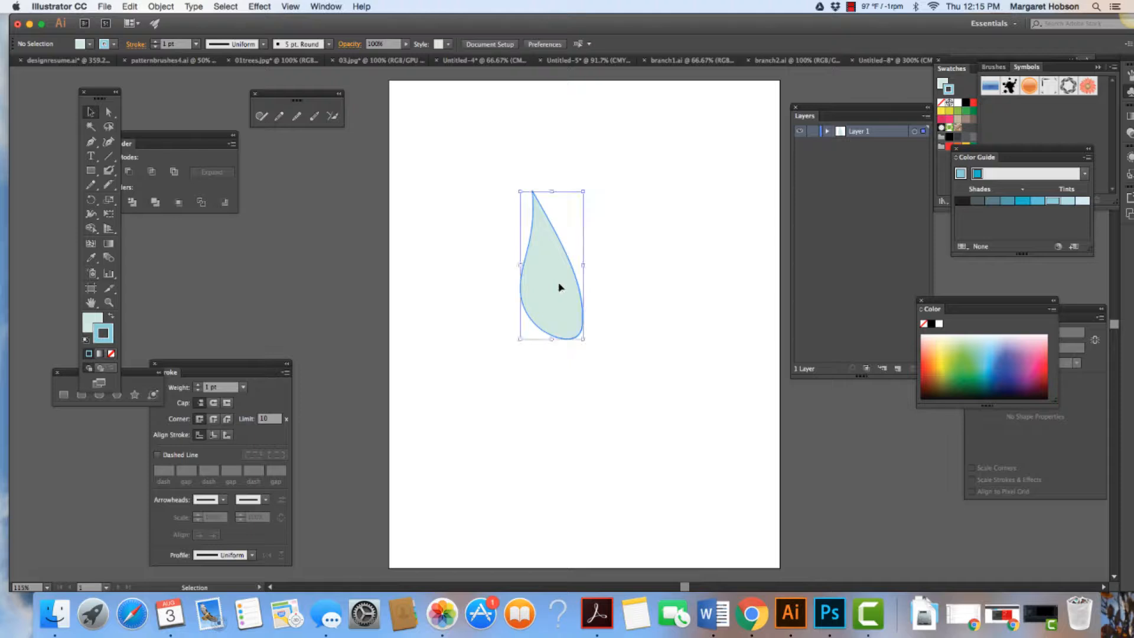
left_click(111, 354)
left_click_drag(547, 309, 514, 256)
left_click(597, 365)
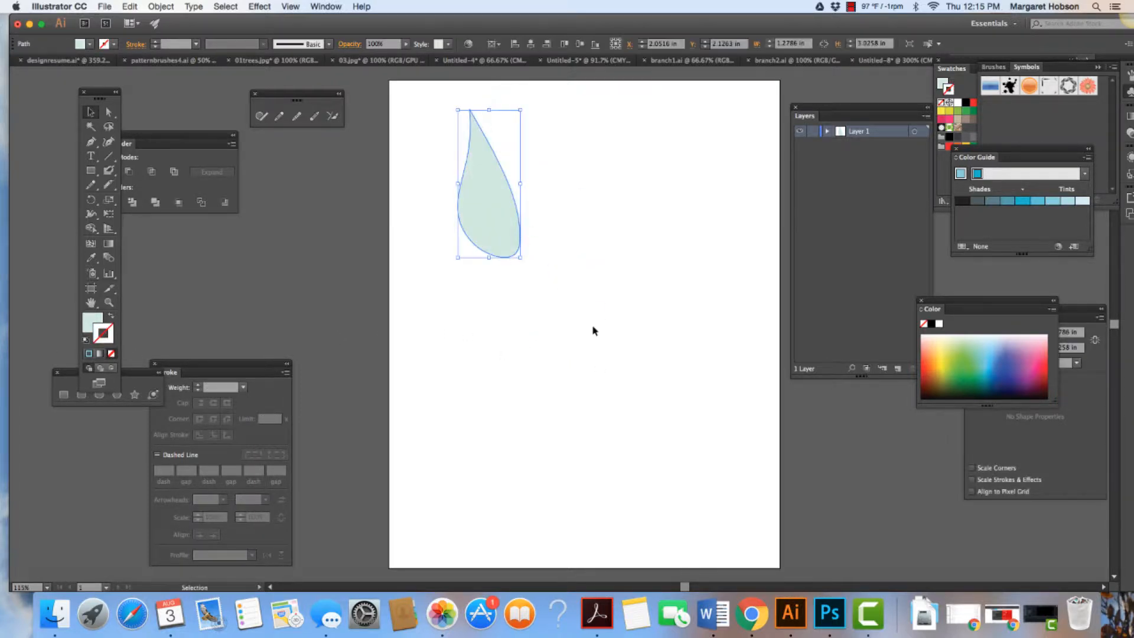
left_click(586, 349)
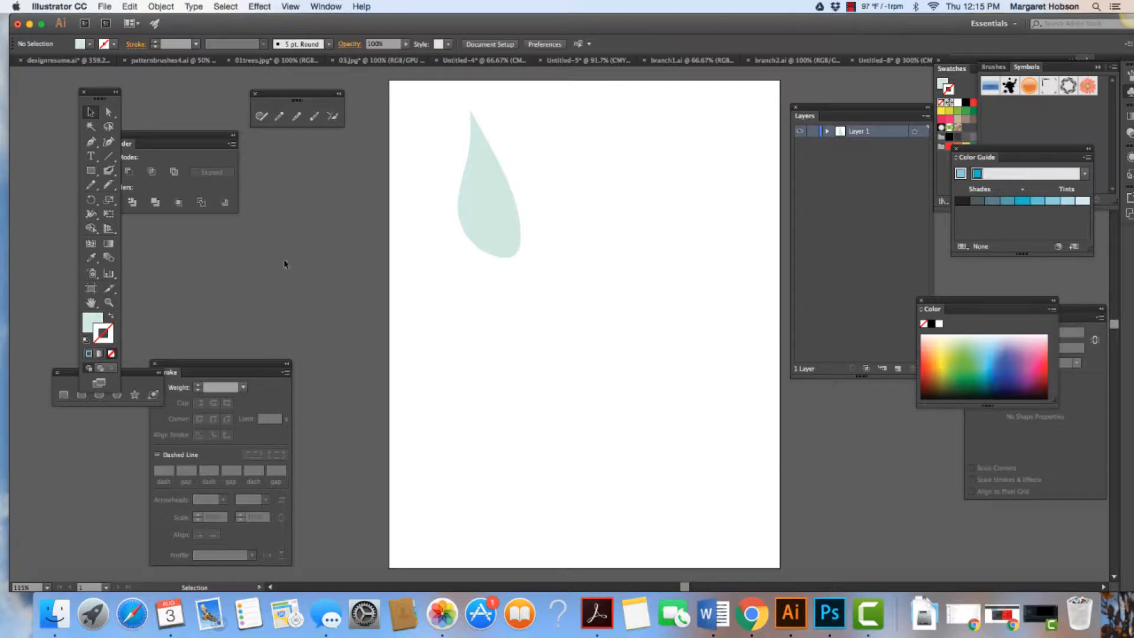
Draw four smaller stroke-free drops of varied sizes below the large teardrop with the Pencil tool.
left_click(278, 115)
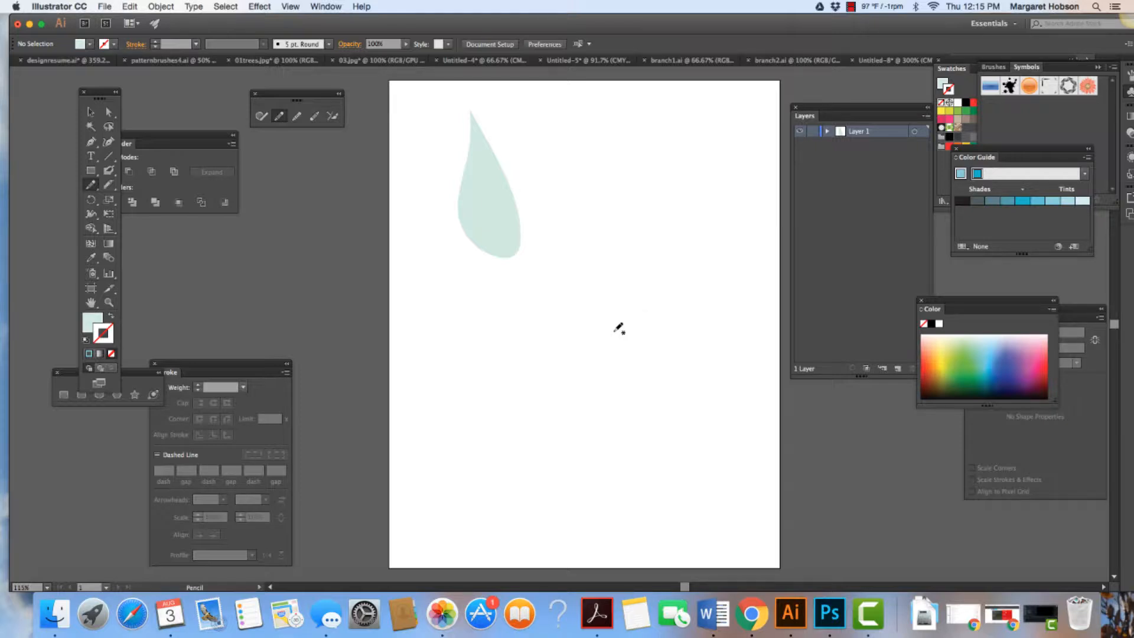
mouse_move(618, 332)
left_mouse_down()
mouse_move(609, 313)
mouse_move(629, 245)
mouse_move(651, 279)
mouse_move(653, 317)
mouse_move(645, 344)
mouse_move(620, 332)
left_mouse_up()
mouse_move(571, 397)
left_mouse_down()
mouse_move(572, 342)
mouse_move(589, 378)
mouse_move(583, 394)
left_mouse_up()
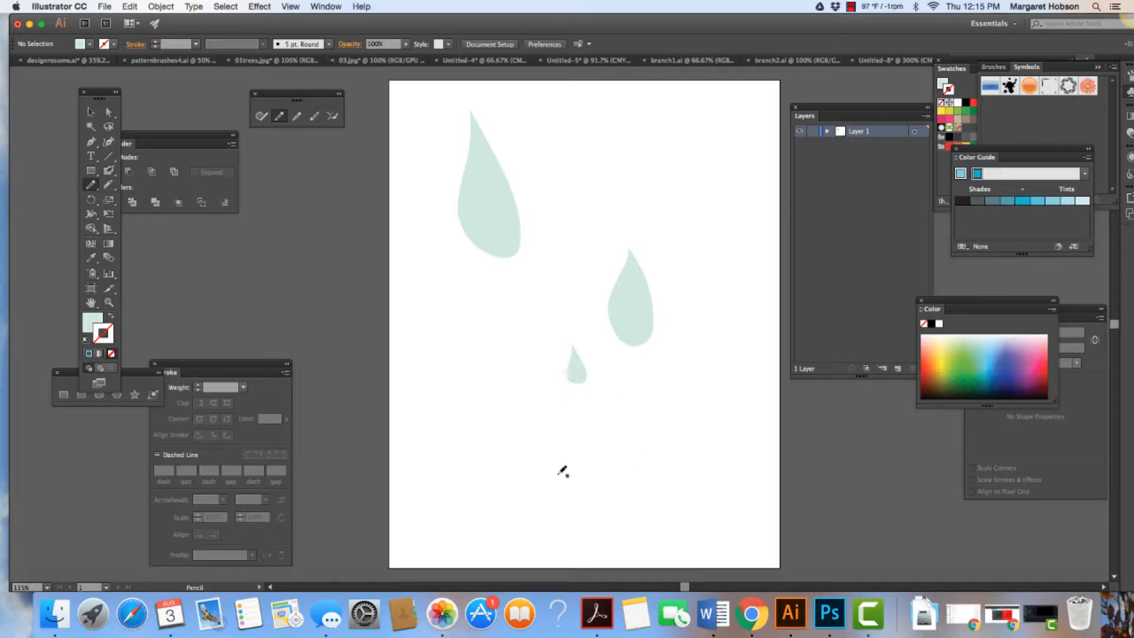
mouse_move(557, 475)
left_mouse_down()
mouse_move(540, 410)
mouse_move(562, 468)
left_mouse_up()
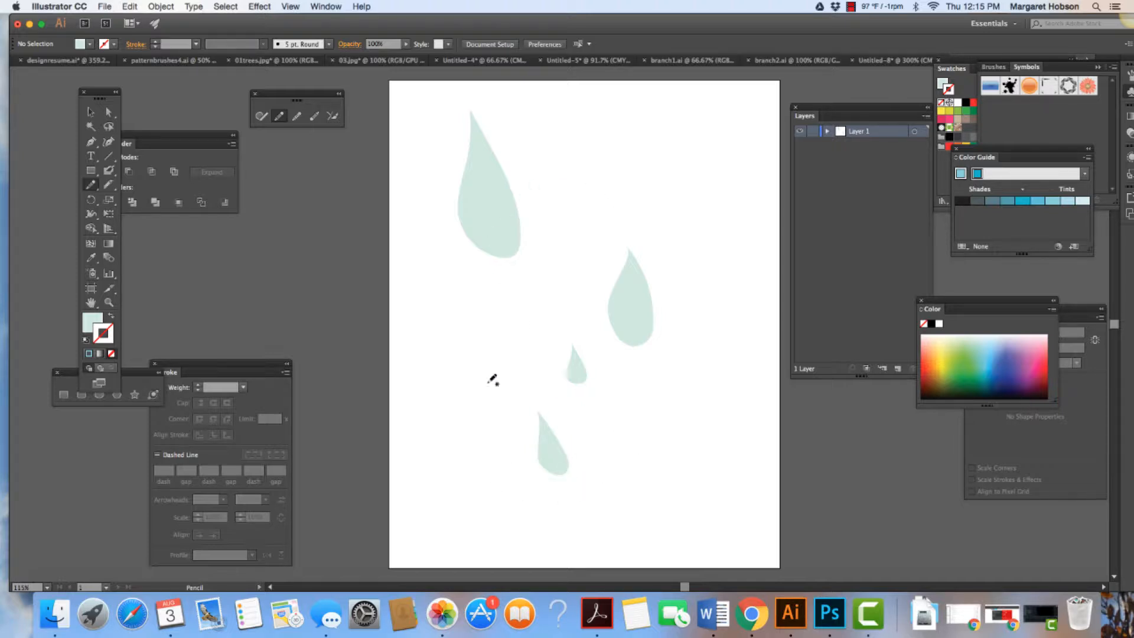
mouse_move(462, 328)
left_mouse_down()
mouse_move(470, 392)
mouse_move(480, 385)
mouse_move(460, 329)
left_mouse_up()
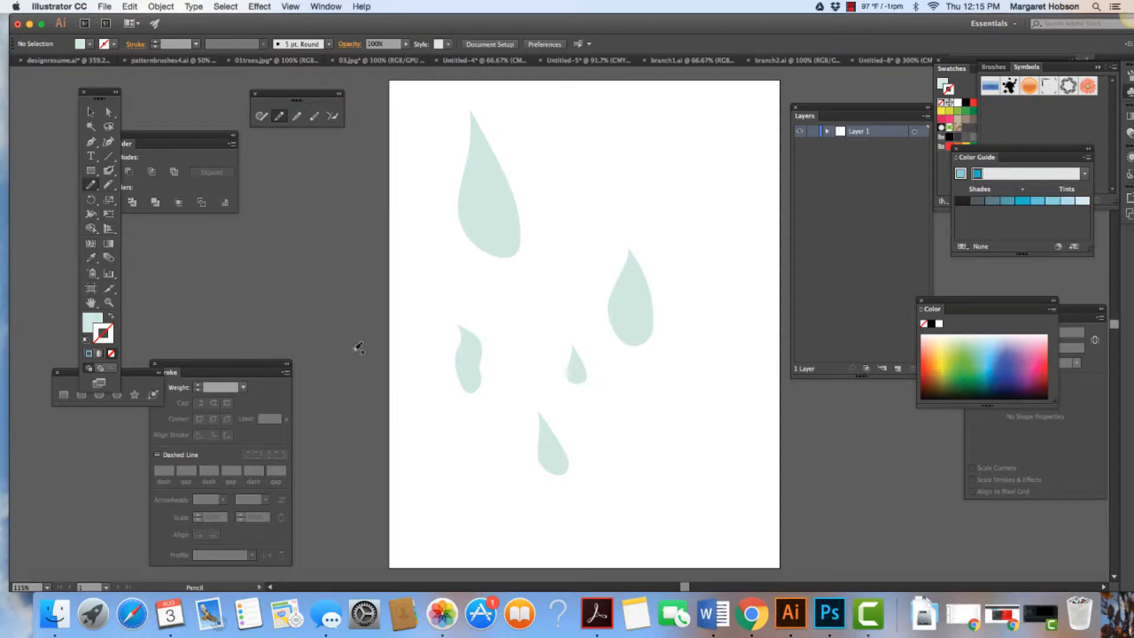
Smooth the outline of the wavy leftmost drop with the Smooth tool and shift it slightly up and left.
left_click(90, 112)
left_click(461, 364)
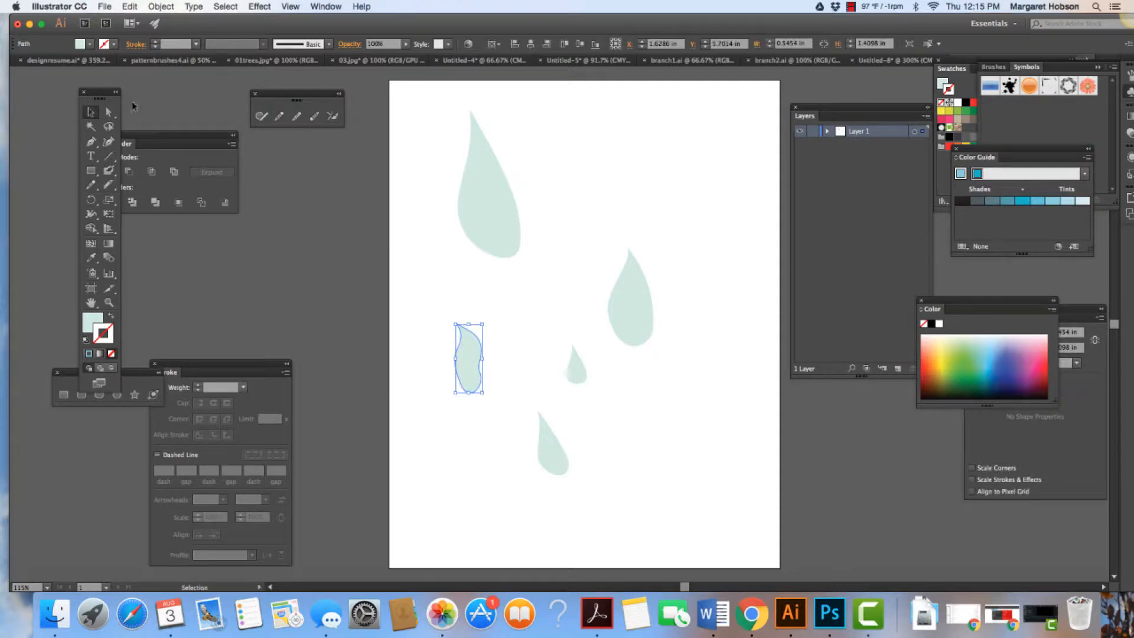
left_click(296, 116)
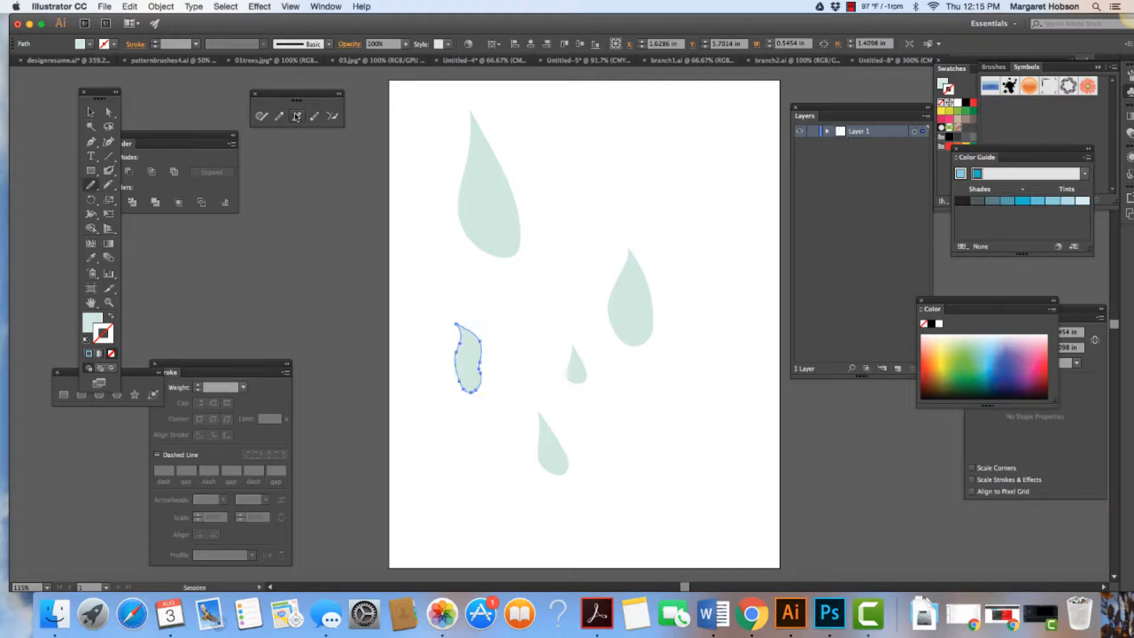
mouse_move(481, 368)
left_mouse_down()
mouse_move(471, 388)
mouse_move(459, 380)
mouse_move(471, 393)
left_mouse_up()
mouse_move(461, 333)
left_mouse_down()
mouse_move(468, 364)
mouse_move(462, 338)
mouse_move(451, 349)
left_mouse_up()
left_click(89, 112)
left_click_drag(458, 389, 446, 362)
left_click(540, 374)
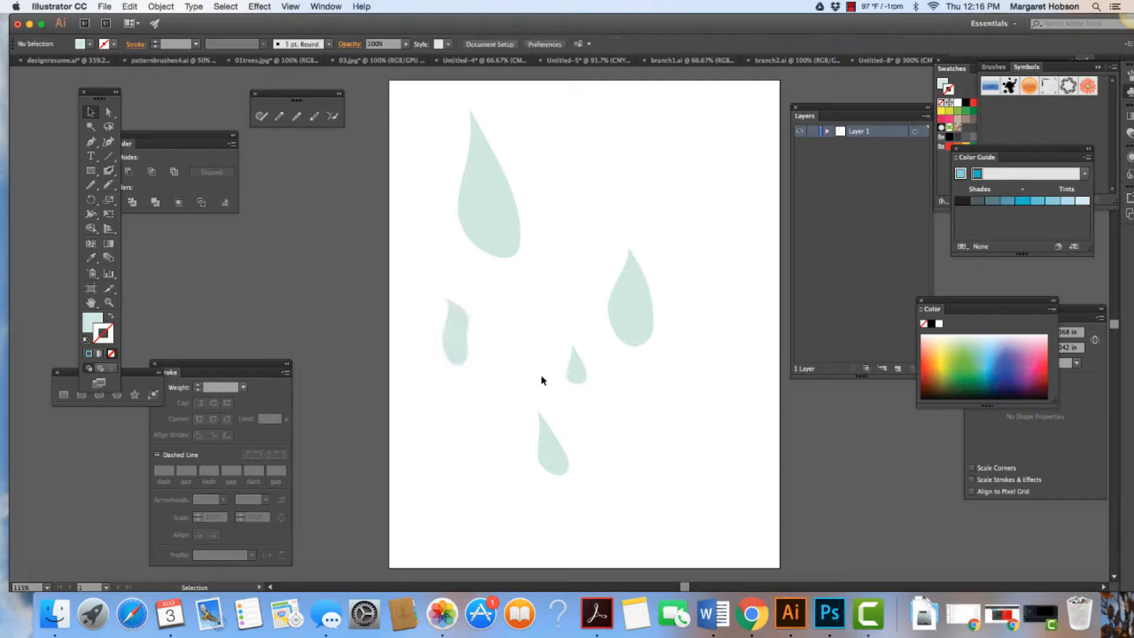
Draw a drop with the Pencil tool near the artboard's upper right and reshape its base with the Join tool.
left_click(279, 117)
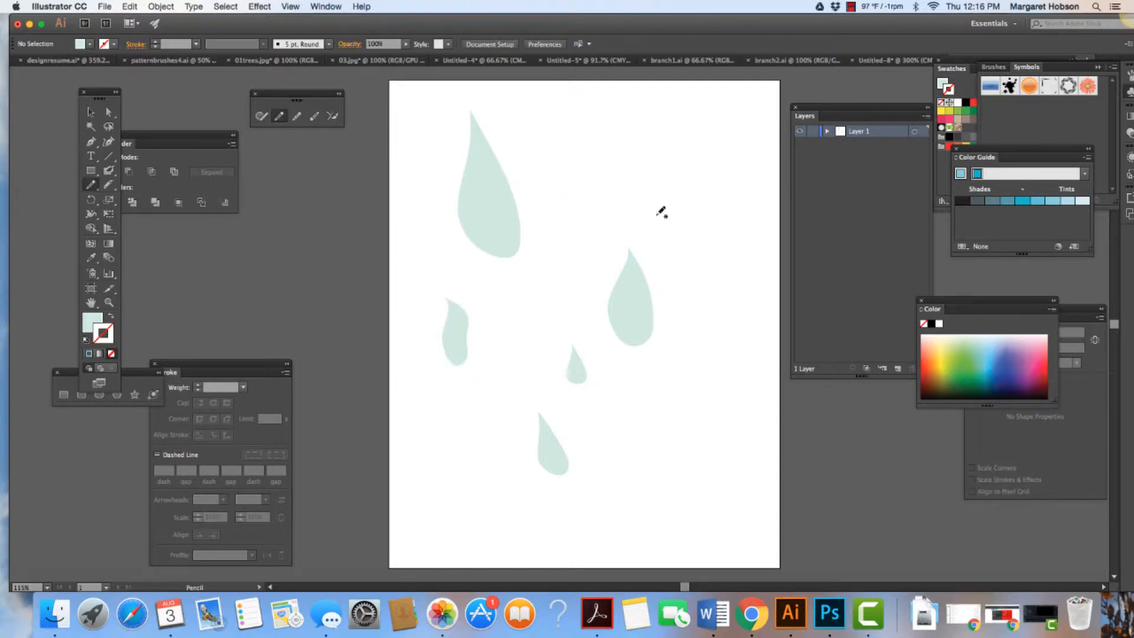
mouse_move(661, 229)
left_mouse_down()
mouse_move(648, 207)
mouse_move(661, 161)
mouse_move(704, 228)
left_mouse_up()
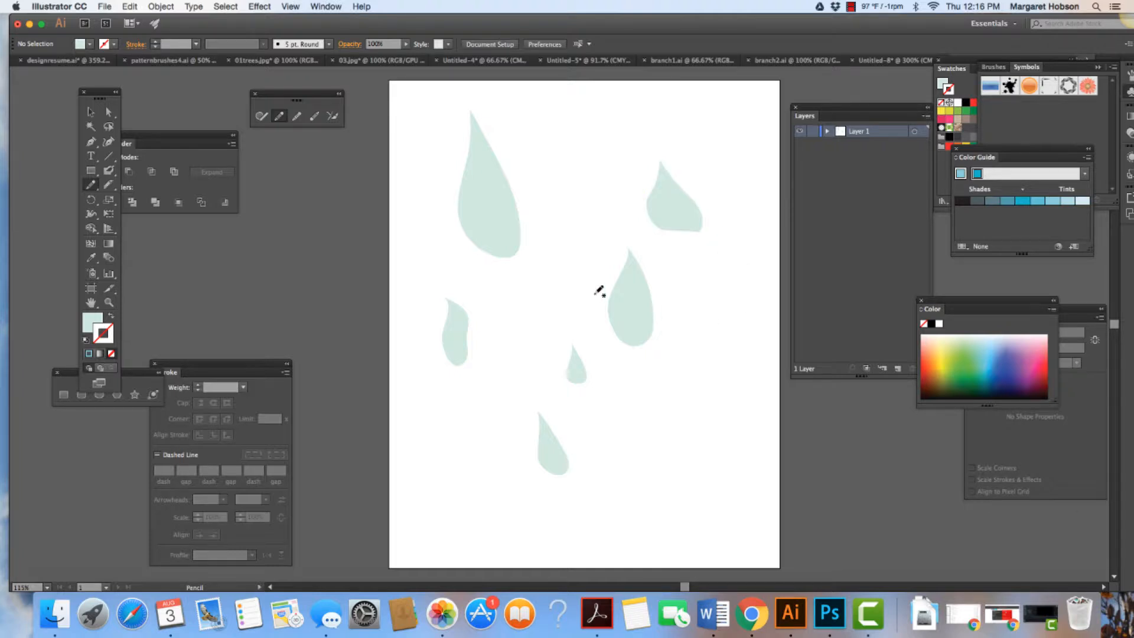
left_click(333, 116)
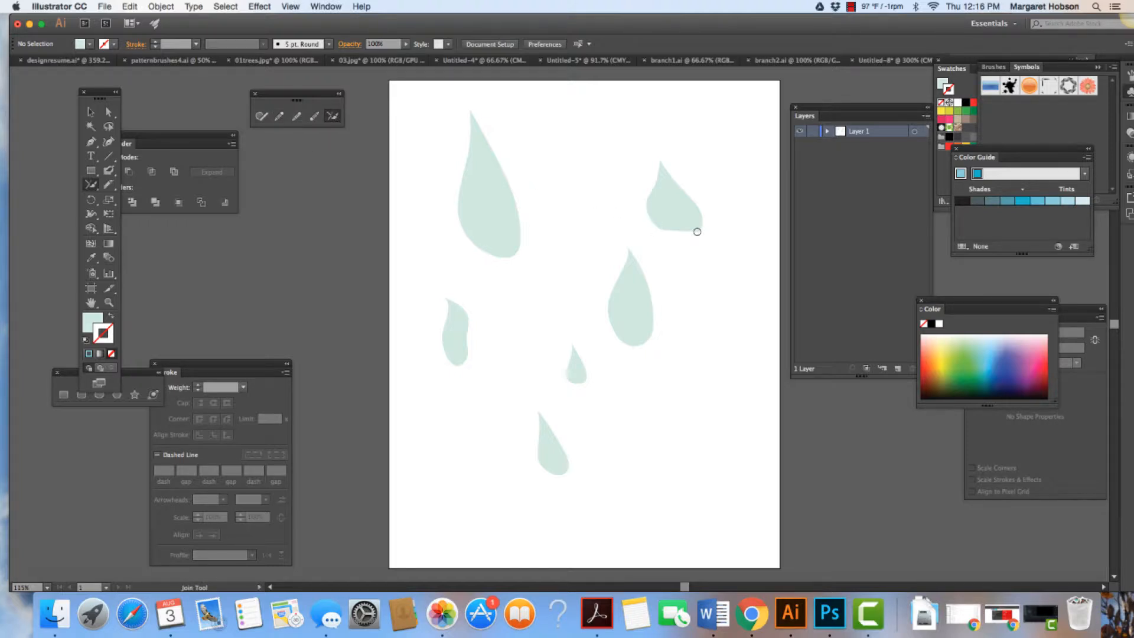
mouse_move(697, 231)
left_mouse_down()
mouse_move(677, 236)
mouse_move(656, 220)
left_mouse_up()
Move the reshaped upper drop left so it sits just above the medium drop.
key("v")
left_click_drag(663, 220, 609, 206)
left_click(683, 293)
left_click(630, 321)
left_click(705, 401)
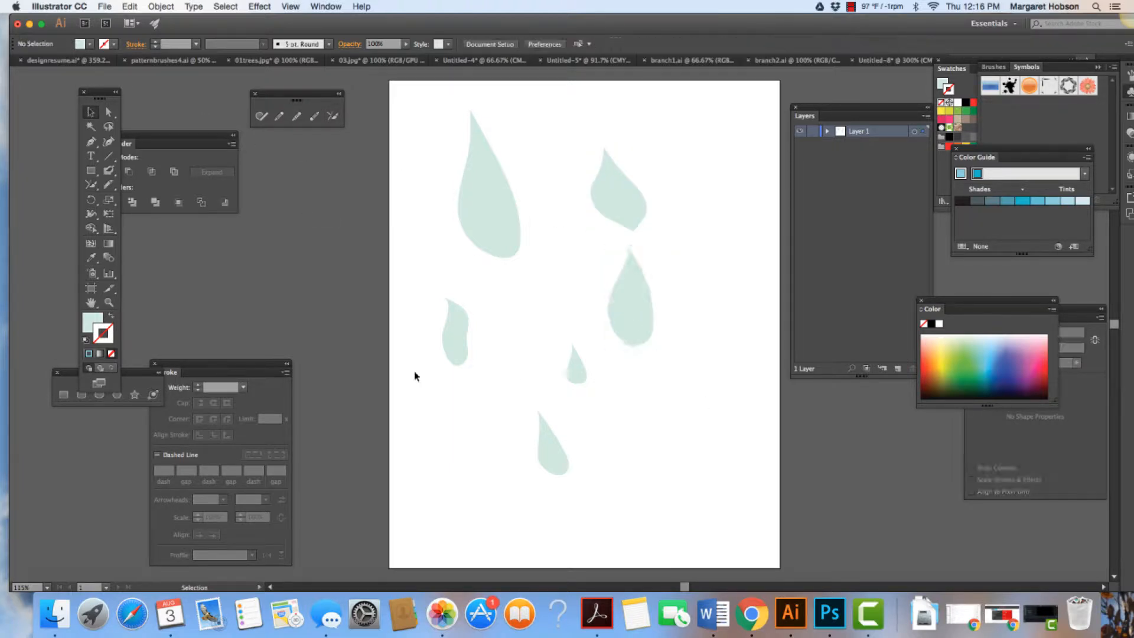
Draw a wide drop with the Pencil tool at the artboard's lower right and close its base with the Join tool.
left_click(278, 116)
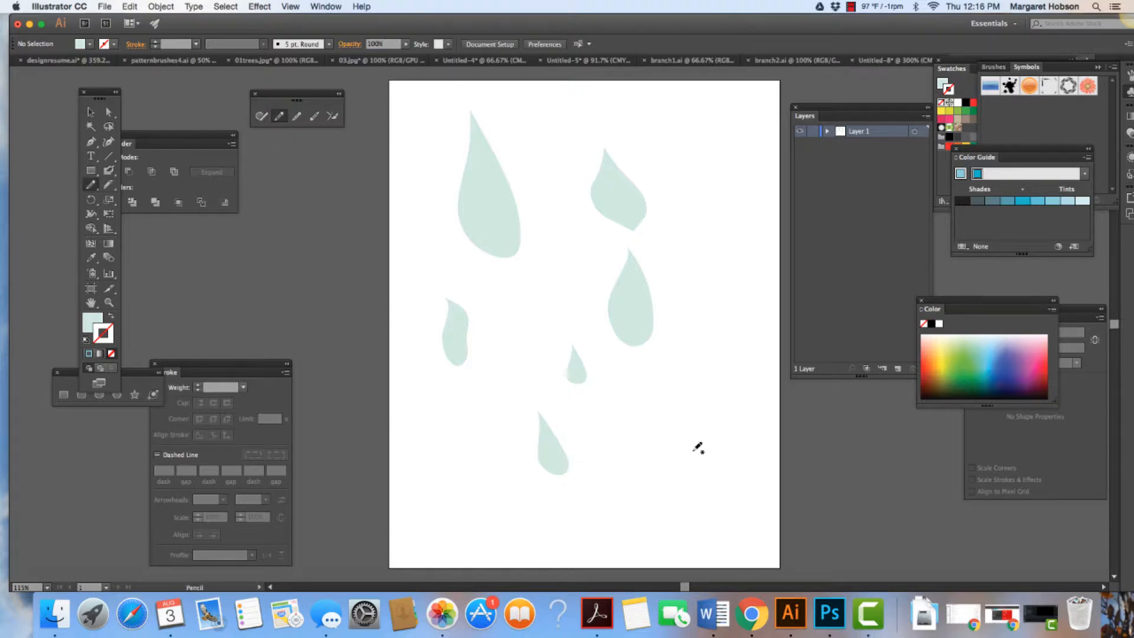
mouse_move(695, 451)
left_mouse_down()
mouse_move(684, 402)
mouse_move(693, 376)
mouse_move(726, 400)
mouse_move(731, 448)
mouse_move(713, 451)
left_mouse_up()
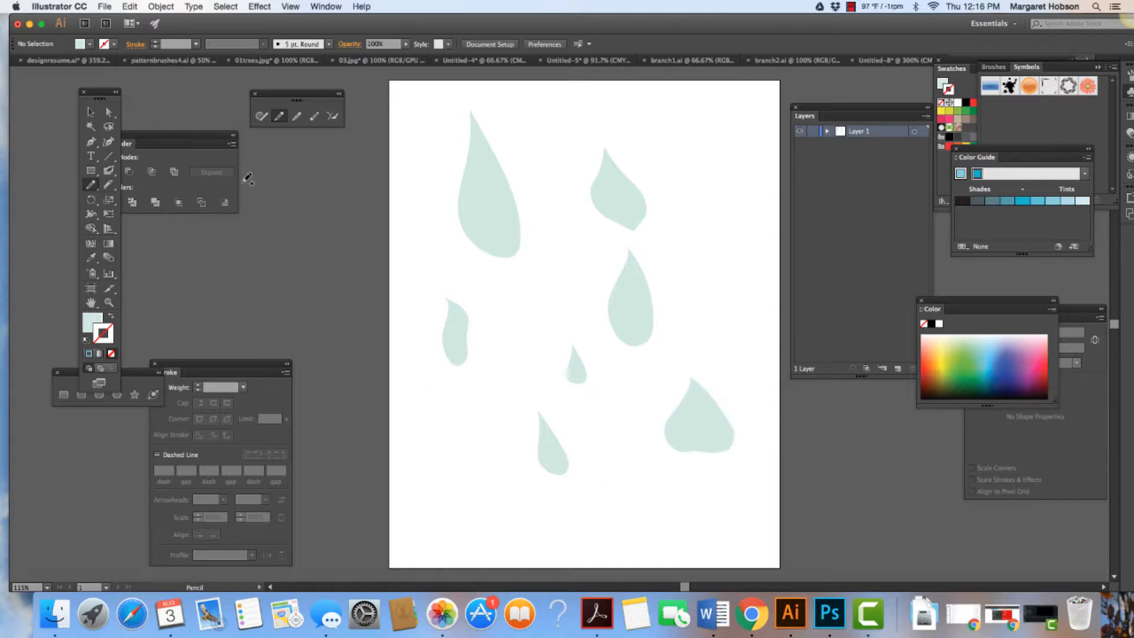
left_click(91, 112)
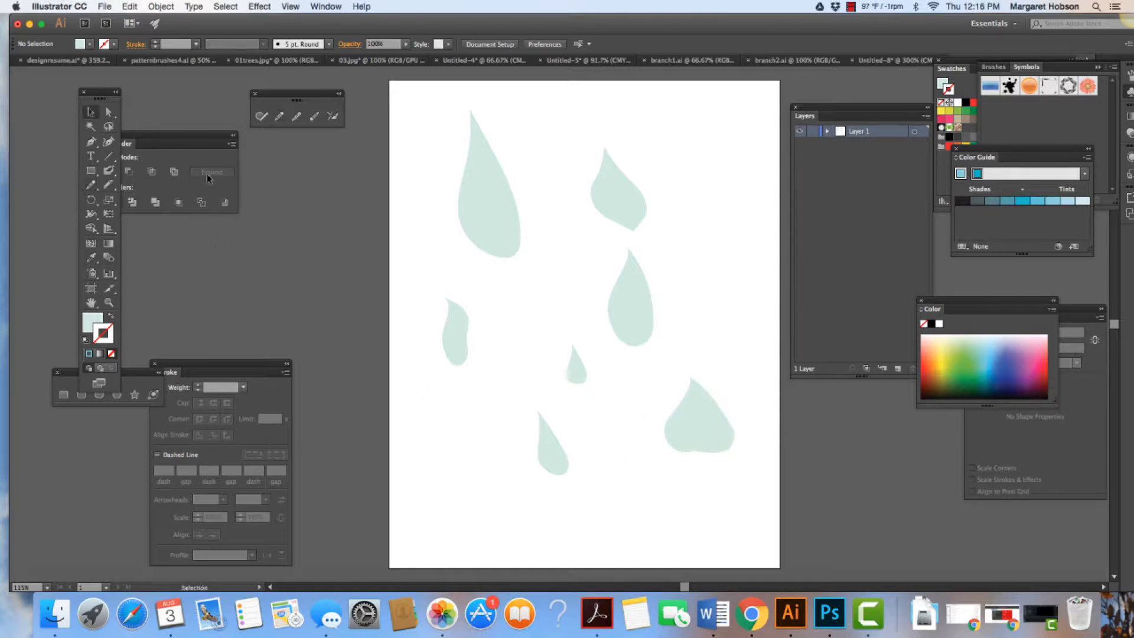
left_click(723, 422)
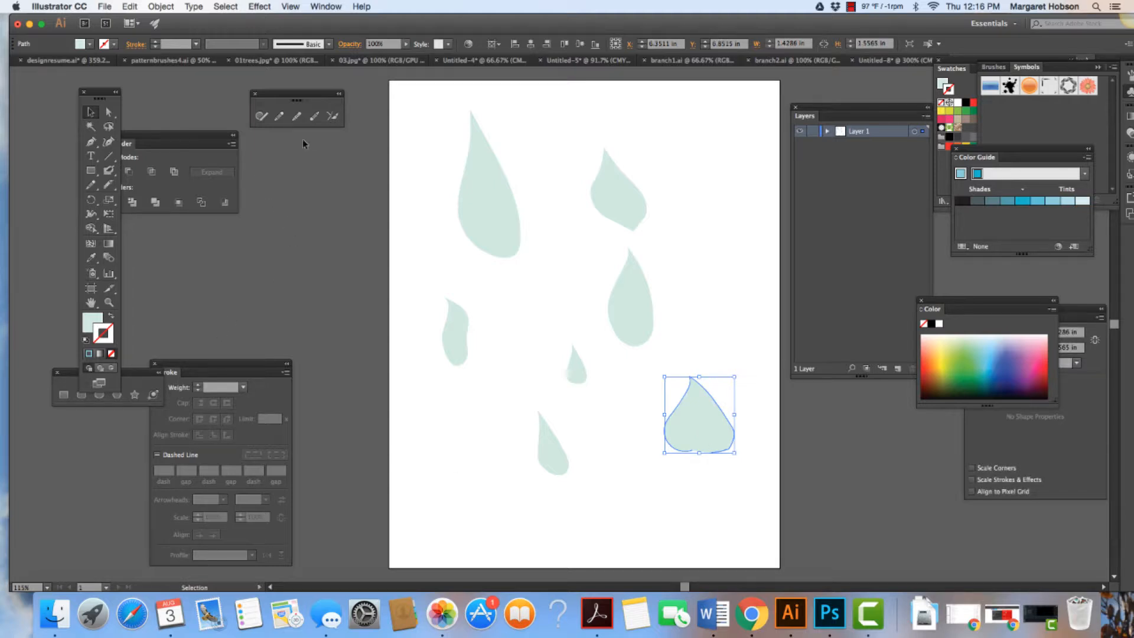
left_click(333, 116)
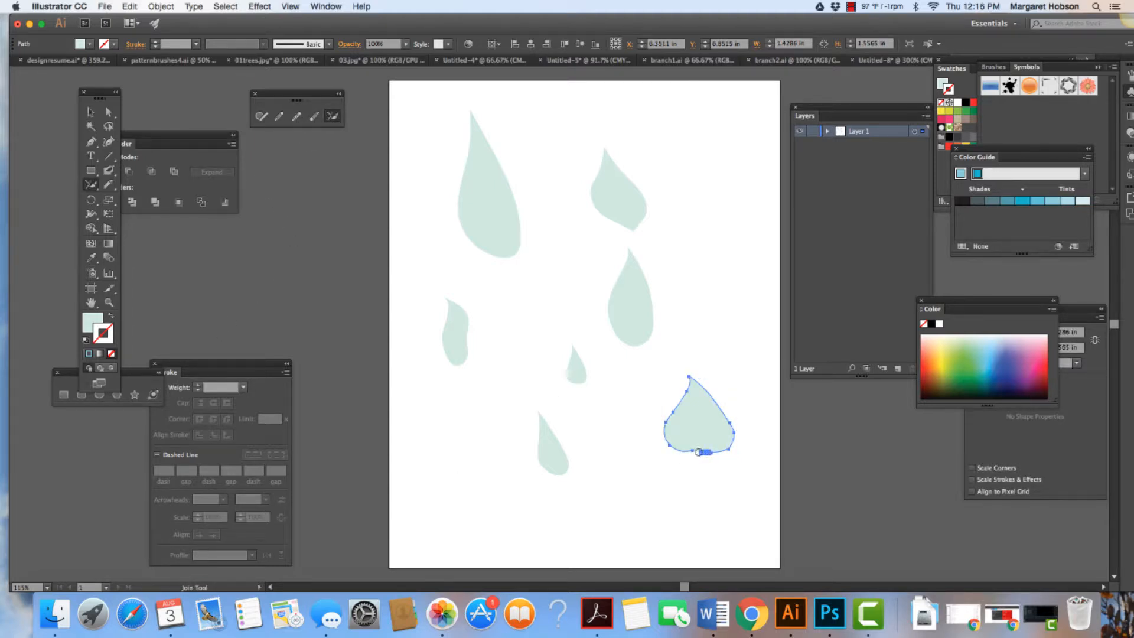
left_click_drag(693, 450, 690, 451)
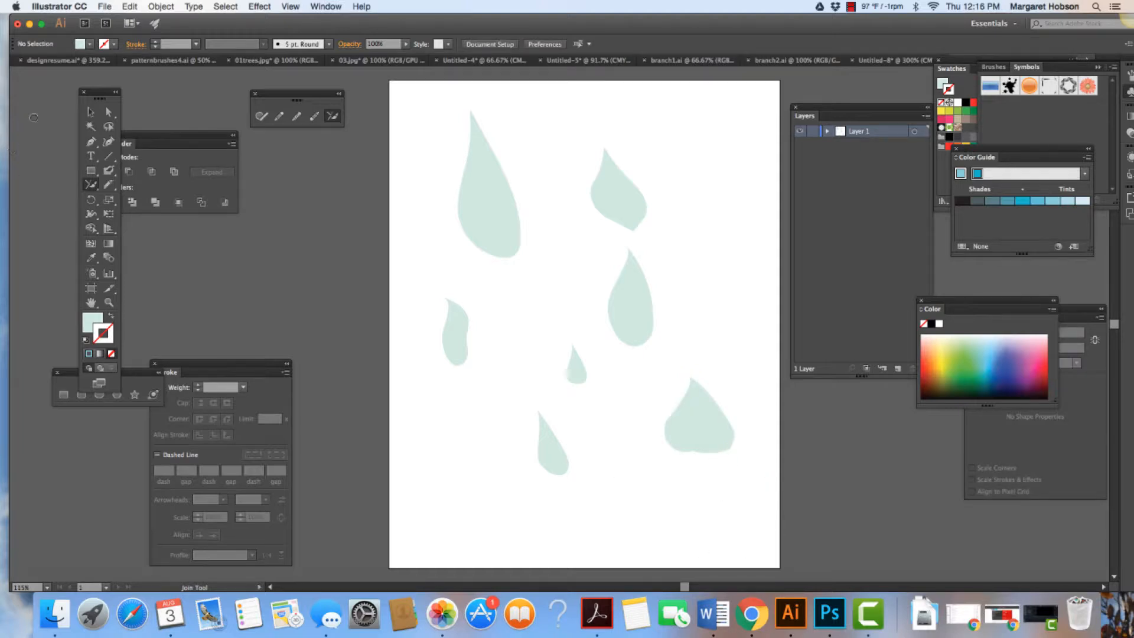
Rearrange the scattered drops into a tight cluster in the upper middle of the artboard, rotating the wide one slightly.
left_click(90, 112)
left_click(687, 427)
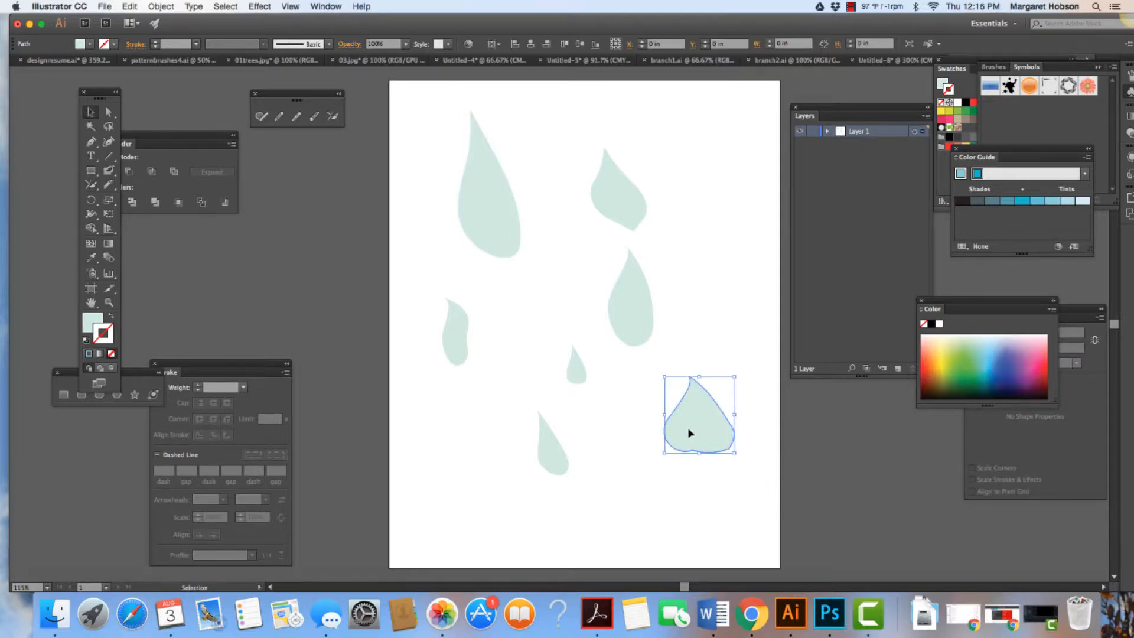
left_click_drag(714, 407, 711, 257)
left_click_drag(733, 220, 706, 225)
left_click_drag(649, 318, 667, 311)
left_click_drag(574, 369, 606, 253)
left_click_drag(494, 246, 564, 305)
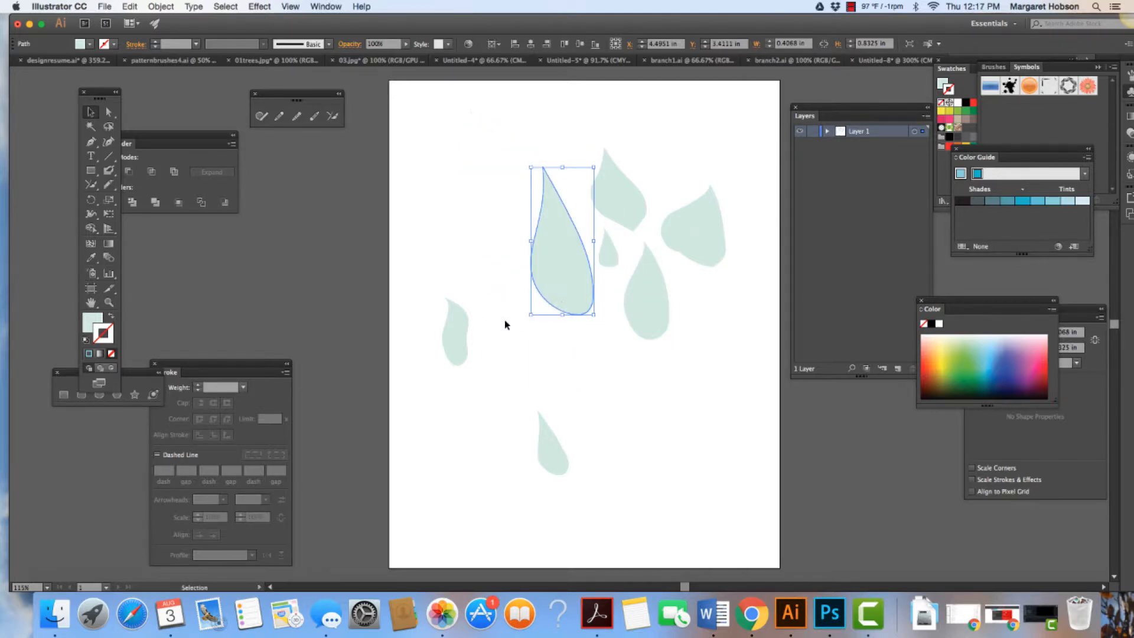
left_click_drag(462, 331, 501, 238)
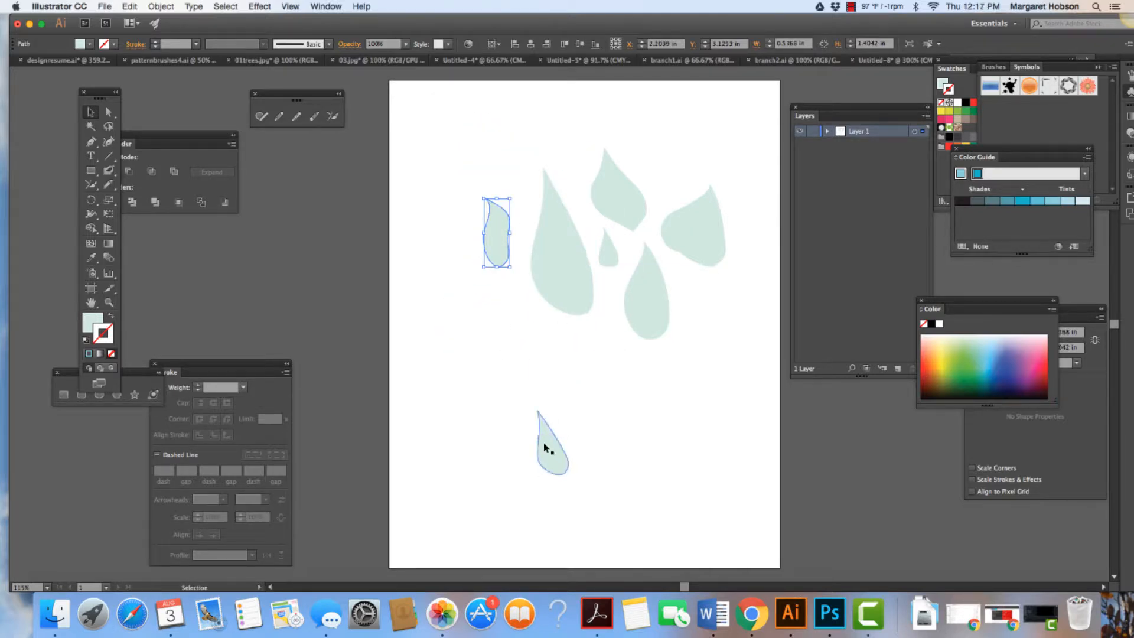
left_click_drag(544, 447, 615, 351)
left_click(499, 444)
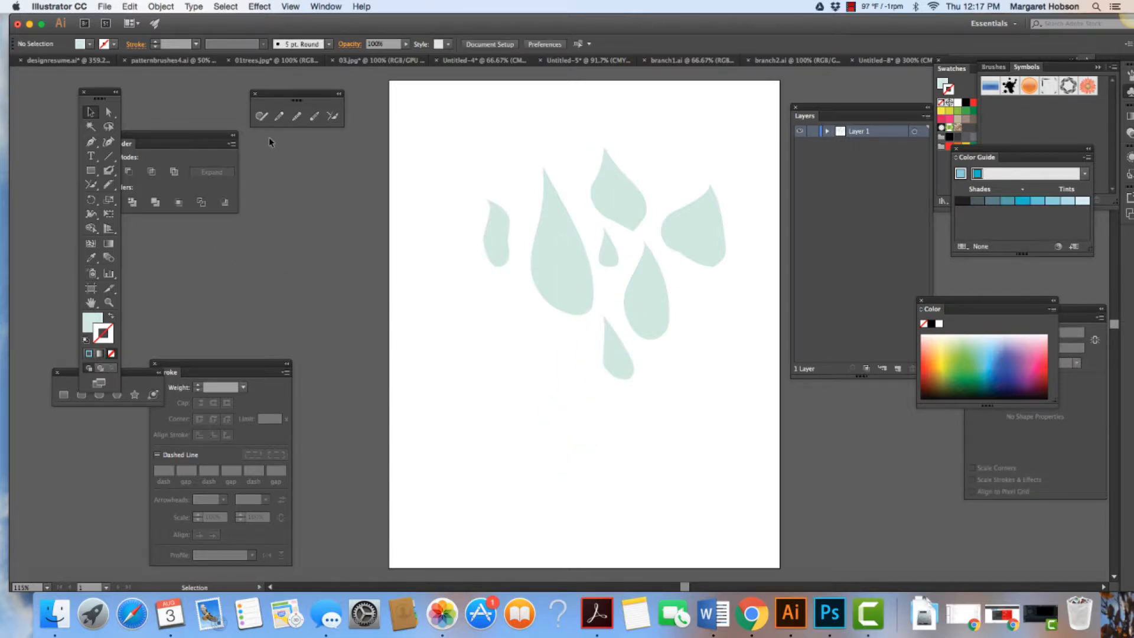
Draw a curved scribble with a light blue stroke below the cluster using the Pencil tool and delete it.
left_click(279, 116)
left_click(88, 353)
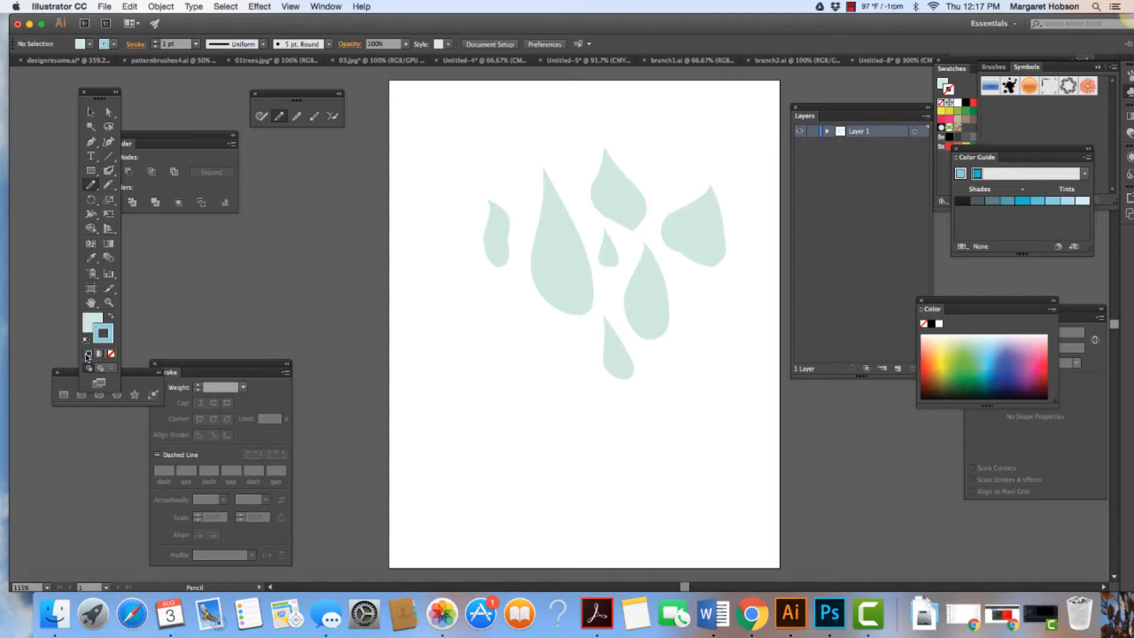
mouse_move(521, 527)
left_mouse_down()
mouse_move(504, 518)
mouse_move(518, 447)
mouse_move(544, 463)
mouse_move(500, 484)
left_mouse_up()
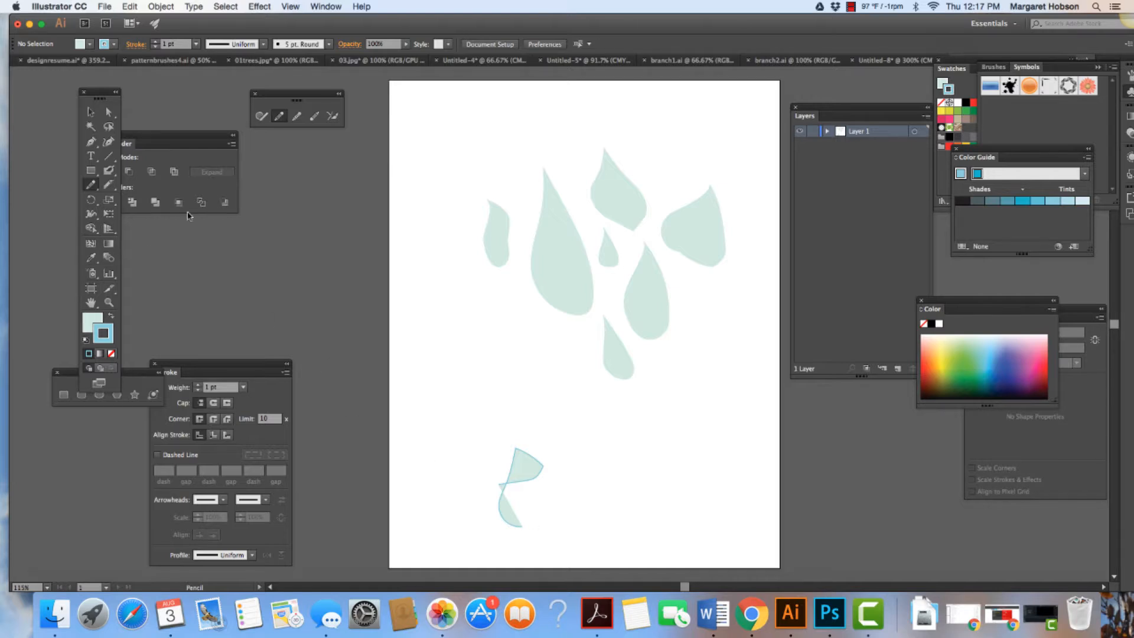
left_click(90, 112)
left_click(528, 465)
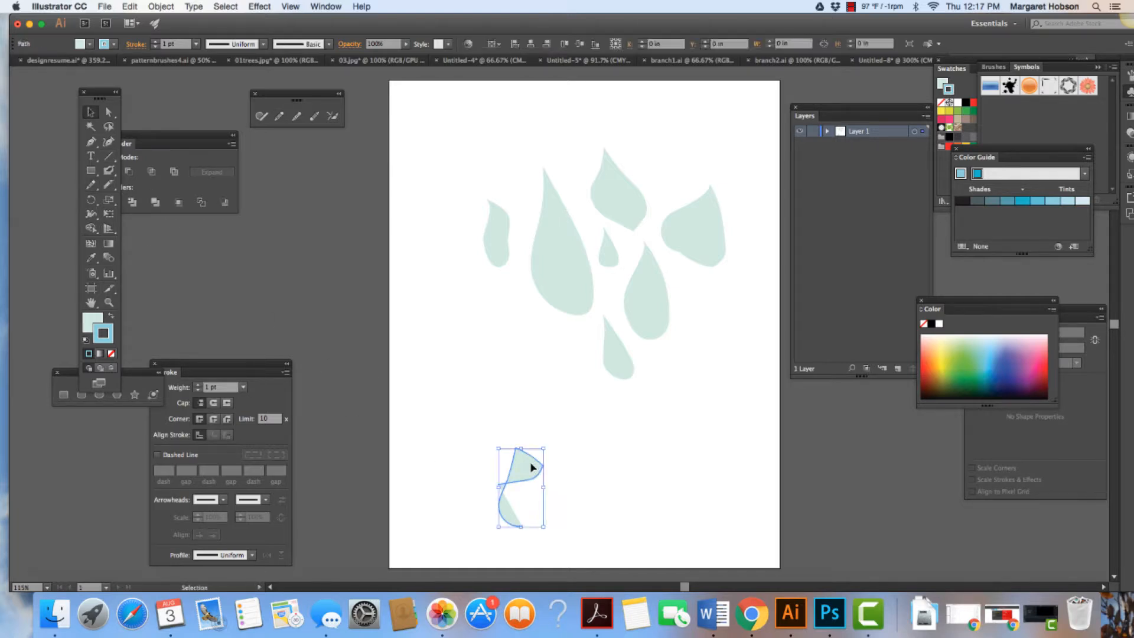
key("Delete")
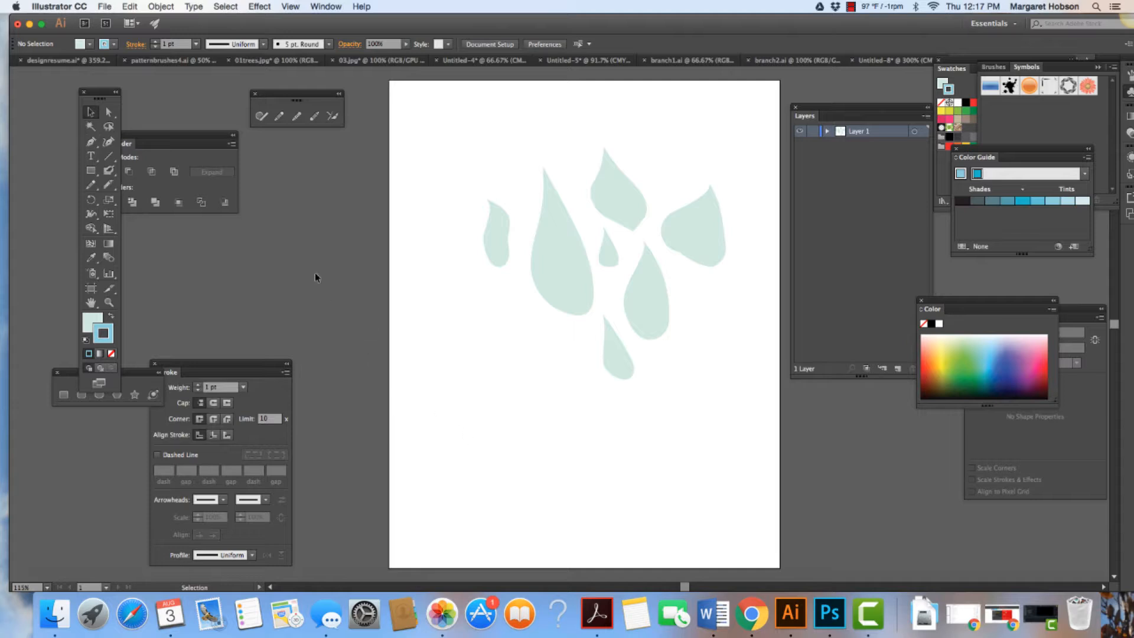
left_click(315, 119)
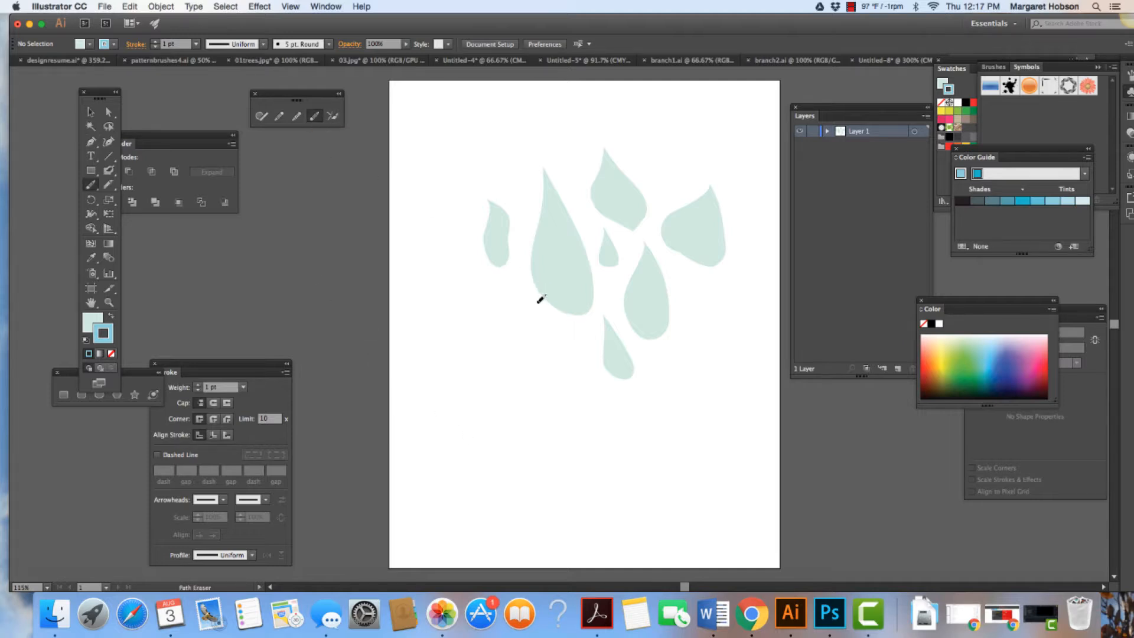
left_click(91, 112)
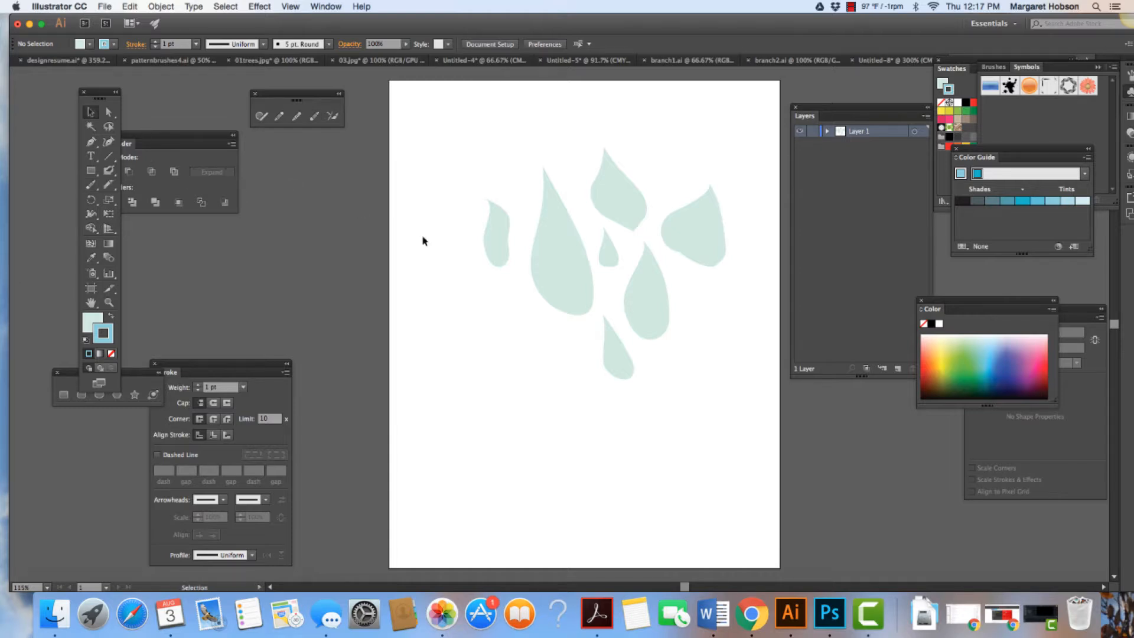
Erase the base, sides and tip of the large drop's outline in sections with the Path Eraser tool.
left_click(584, 296)
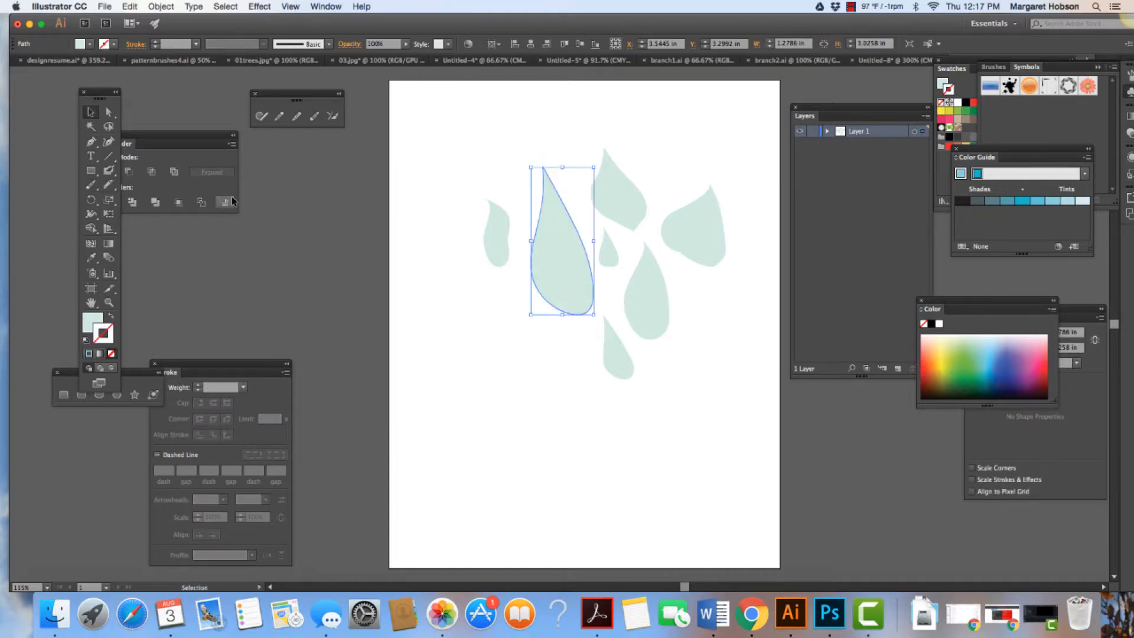
left_click(314, 117)
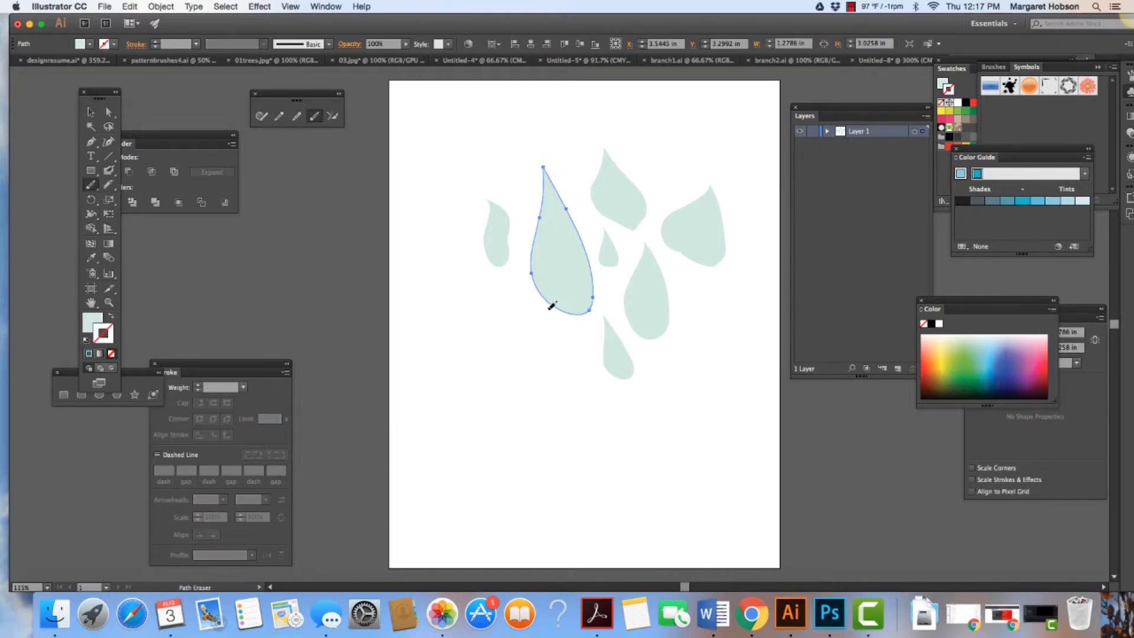
left_click_drag(551, 306, 592, 305)
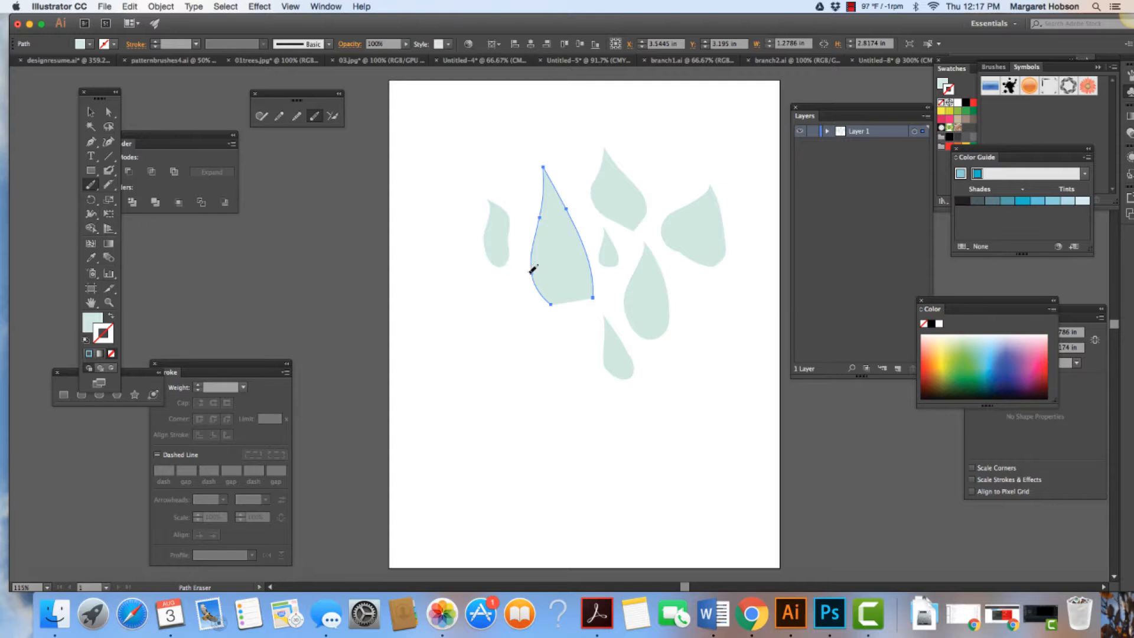
left_click_drag(548, 300, 560, 312)
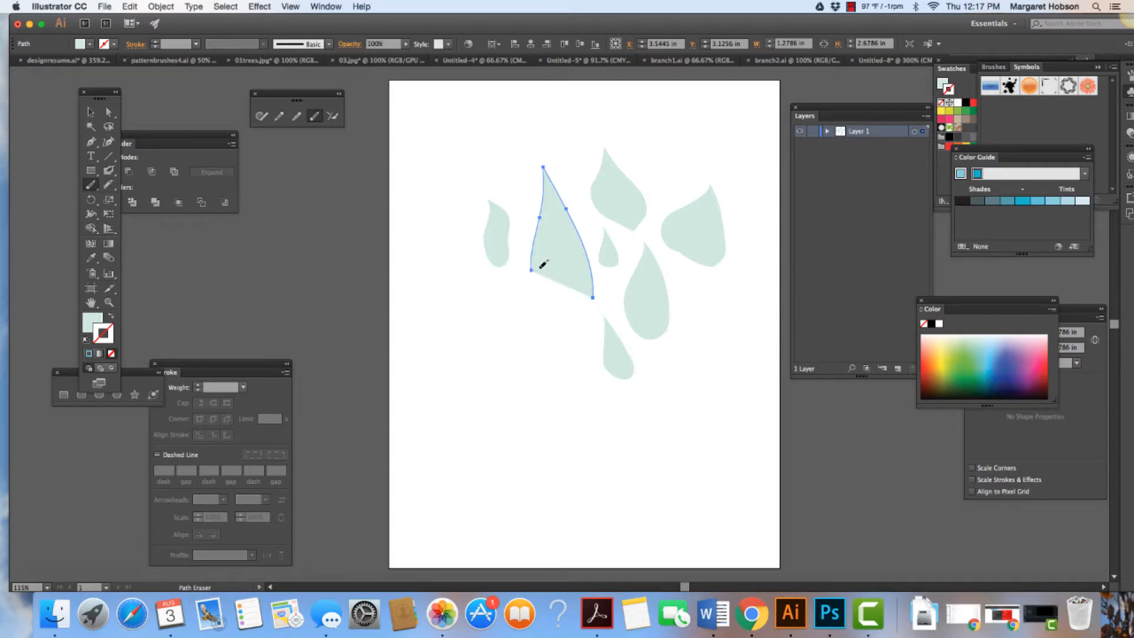
mouse_move(529, 264)
left_mouse_down()
mouse_move(540, 281)
mouse_move(595, 295)
left_mouse_up()
left_click_drag(528, 260, 533, 267)
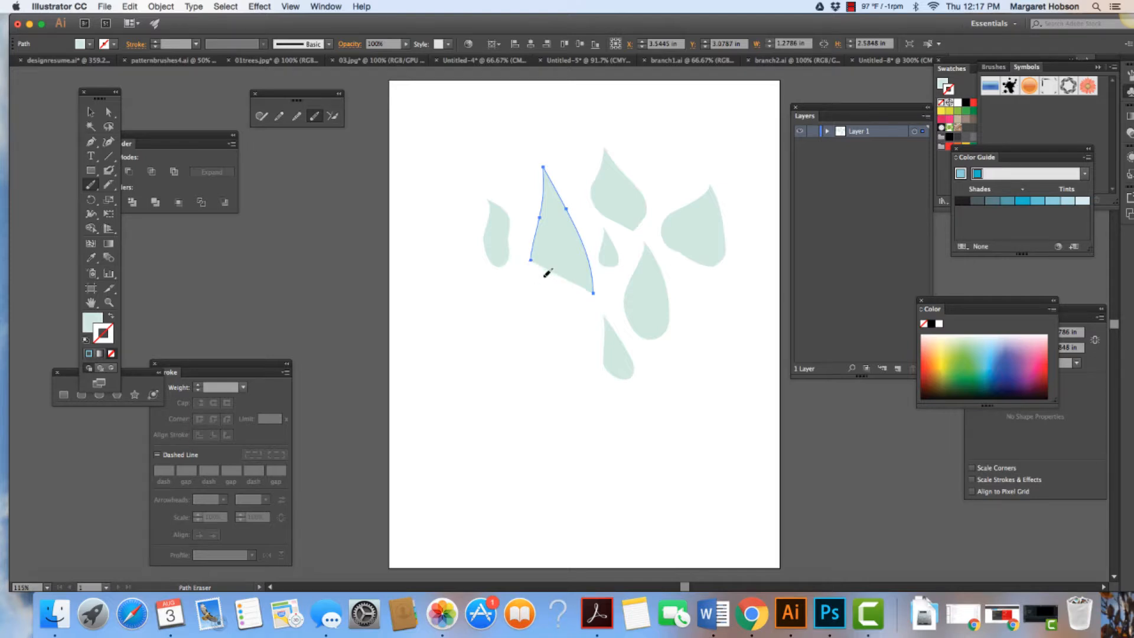
left_click_drag(532, 221, 564, 210)
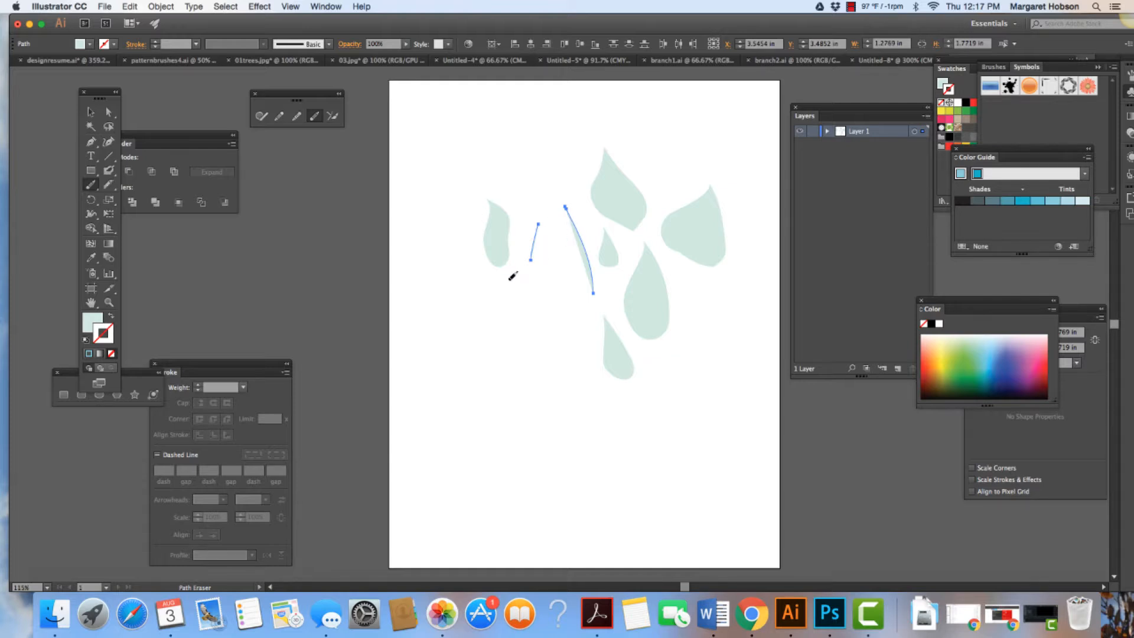
Delete the erased drop's leftover path fragments and move the slim outer drop into the vacated gap beside the cluster.
left_click(87, 112)
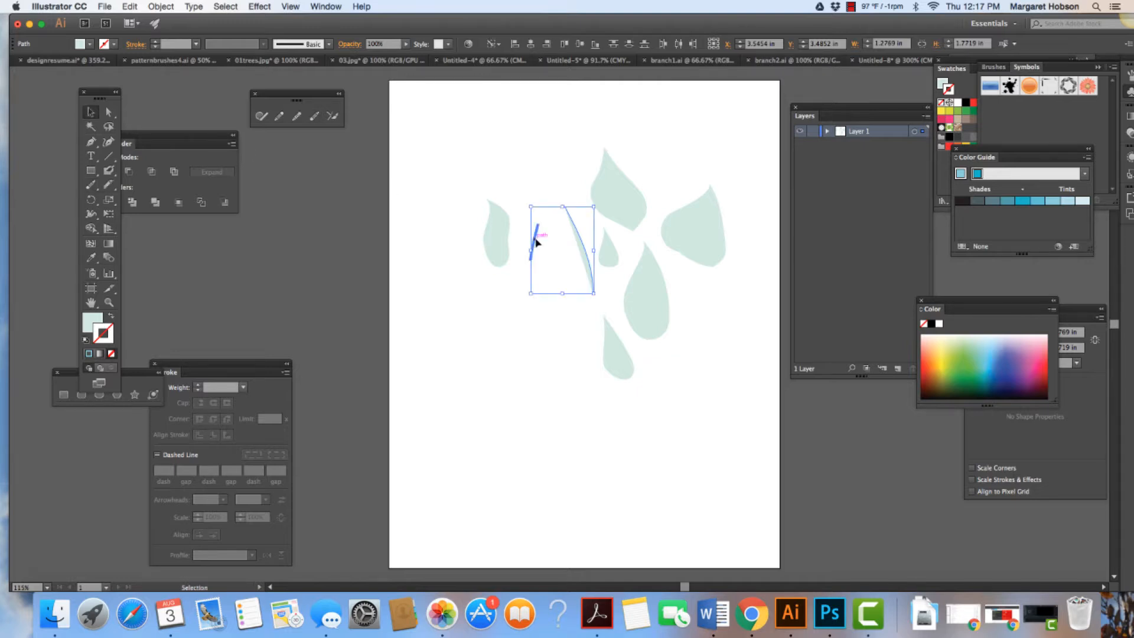
key("Delete")
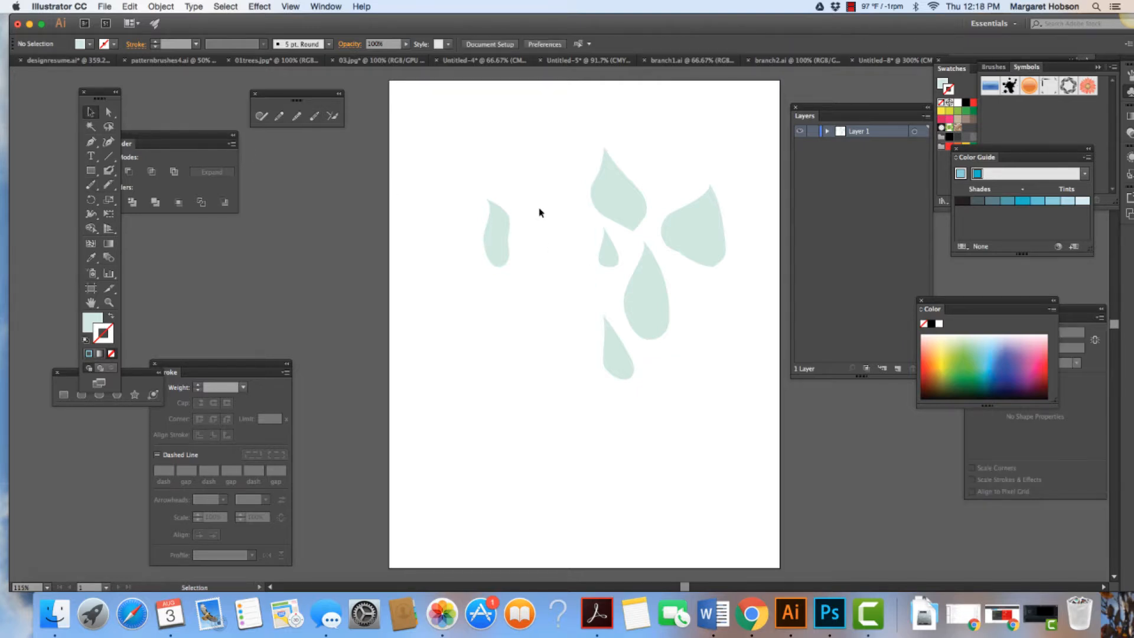
left_click_drag(499, 236, 571, 222)
left_click(580, 292)
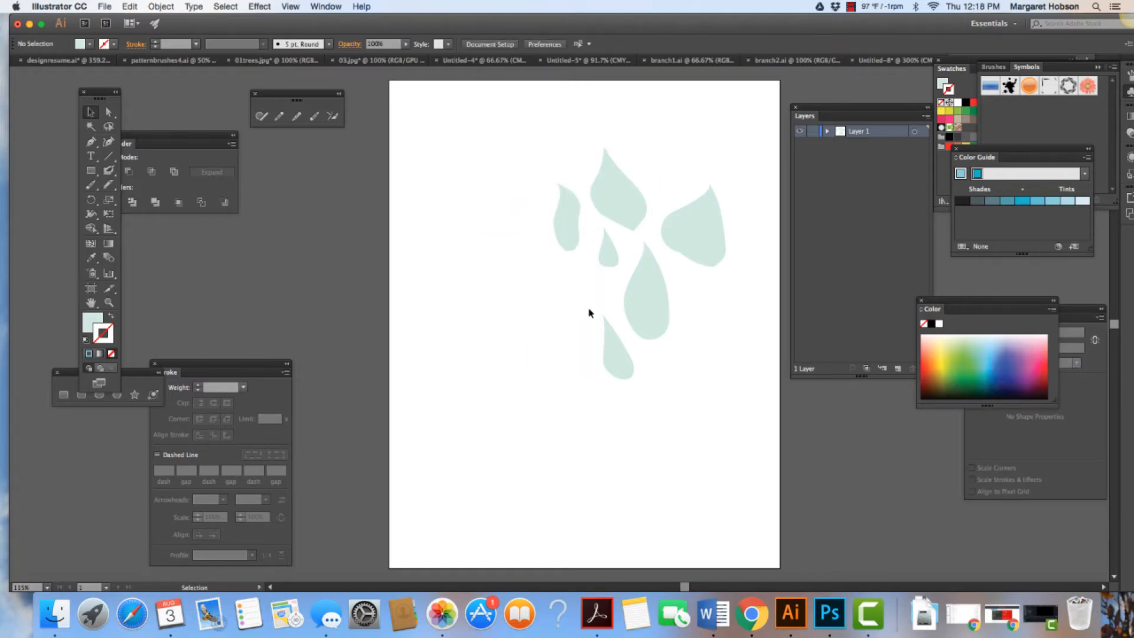
Draw a rectangle about 1.28 by 1.4 in near the artboard's upper left with the Rectangle tool and delete it.
key("shift+n")
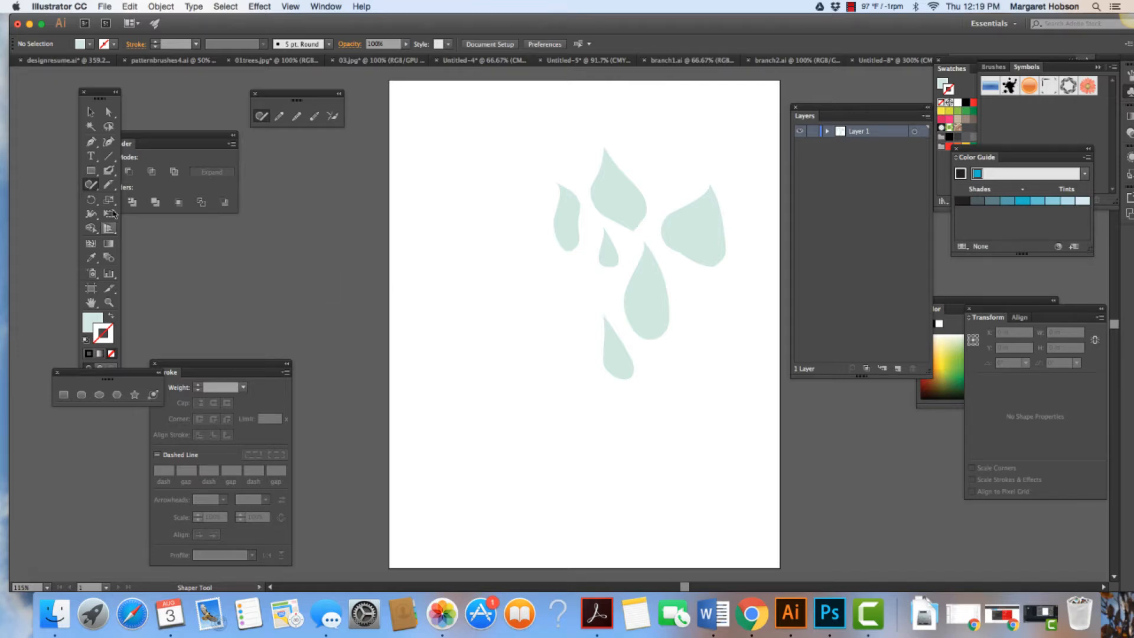
left_click(90, 187)
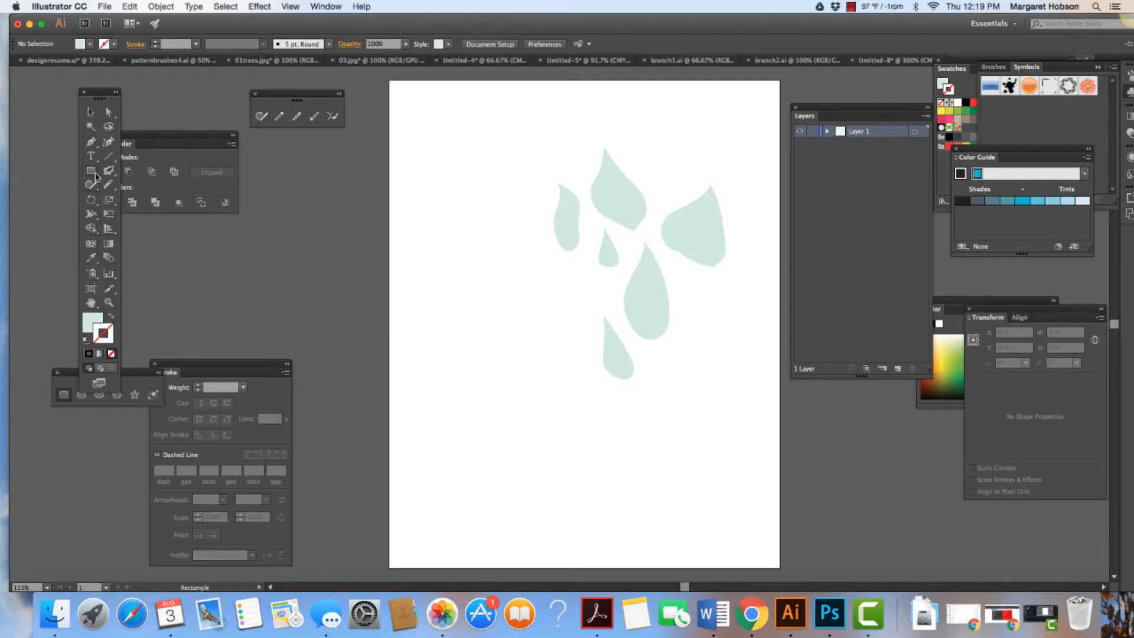
left_click(94, 172)
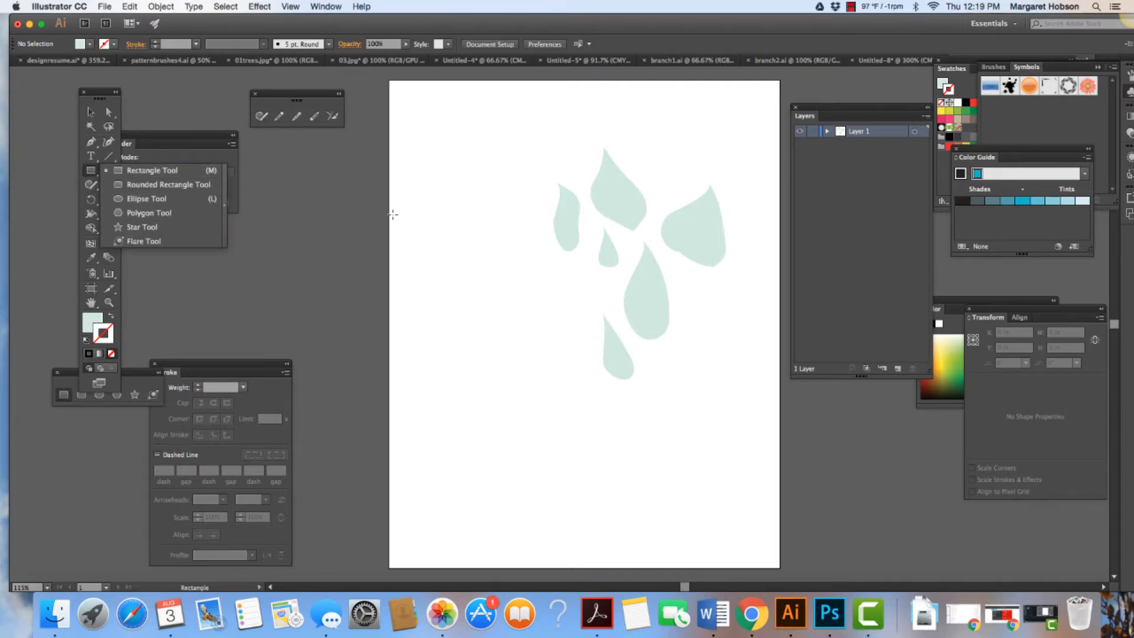
left_click_drag(419, 130, 481, 200)
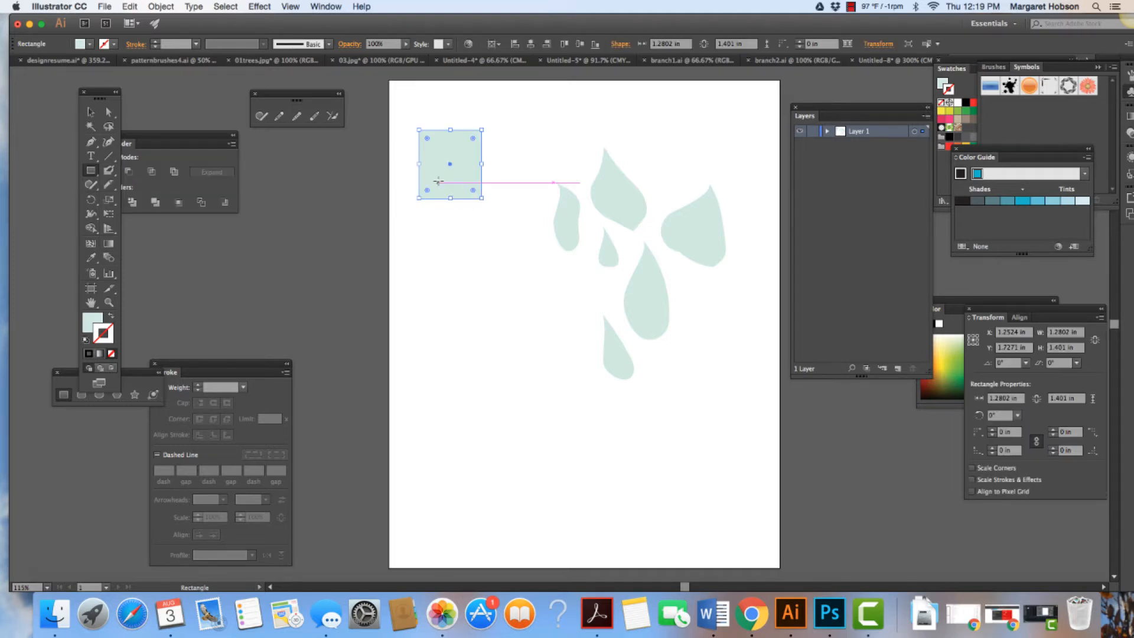
key("Delete")
With the Shaper tool, sketch a tall rectangle at the artboard's upper left, a large square below it and a small ellipse near the bottom.
left_click(262, 116)
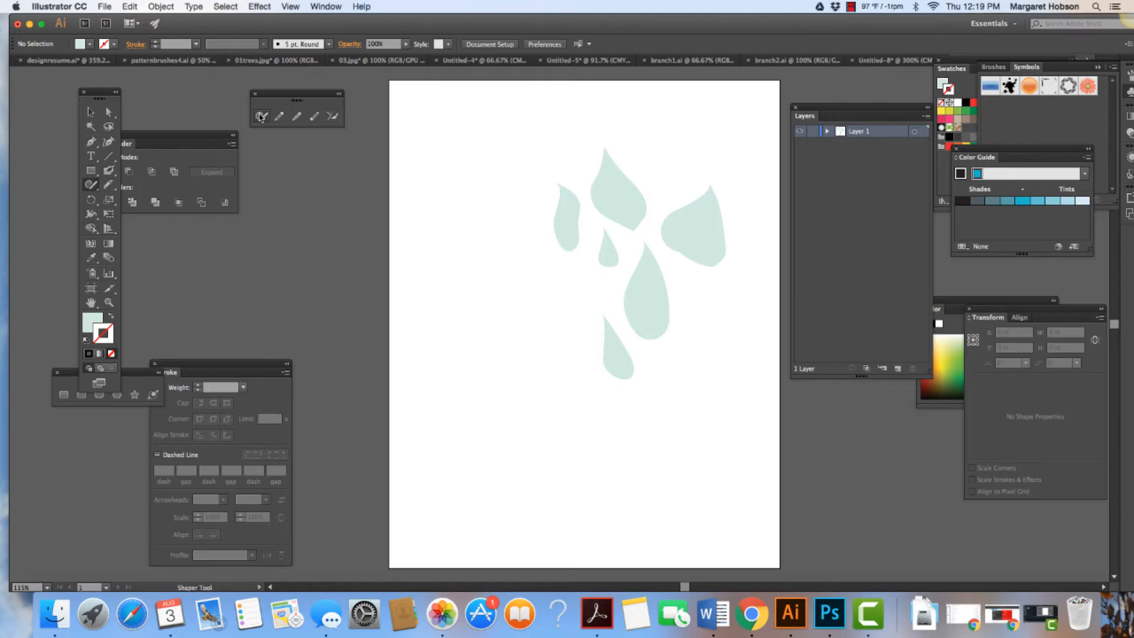
mouse_move(467, 141)
left_mouse_down()
mouse_move(418, 141)
mouse_move(419, 187)
mouse_move(466, 231)
mouse_move(471, 141)
mouse_move(460, 140)
left_mouse_up()
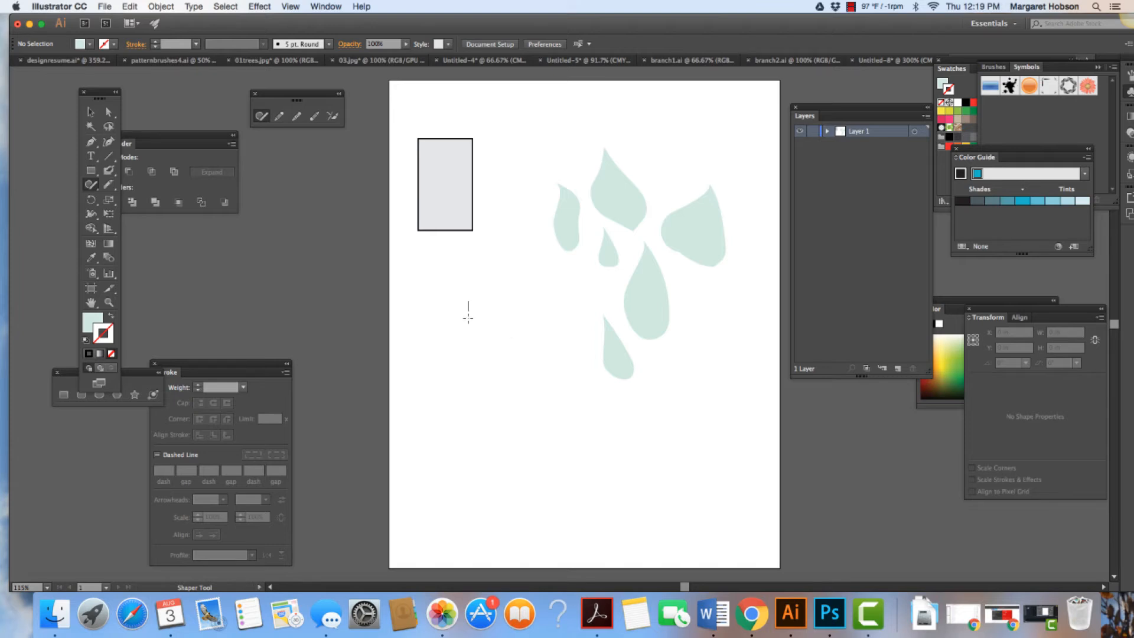
mouse_move(468, 317)
left_mouse_down()
mouse_move(569, 391)
mouse_move(537, 297)
mouse_move(464, 294)
mouse_move(469, 313)
left_mouse_up()
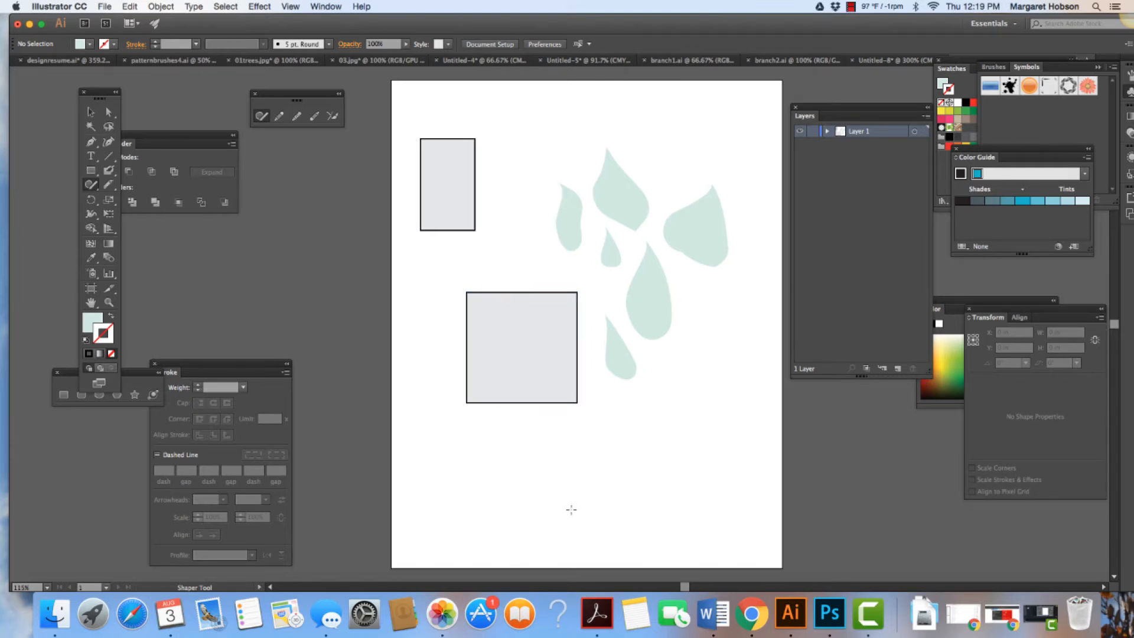
mouse_move(572, 512)
left_mouse_down()
mouse_move(566, 478)
mouse_move(573, 511)
left_mouse_up()
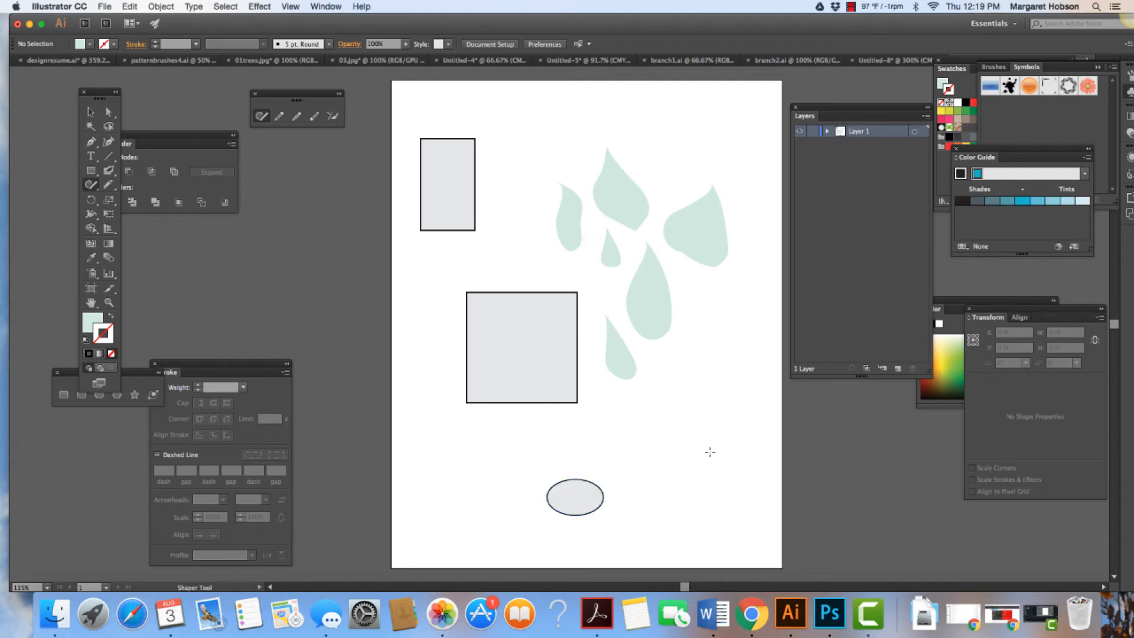
Sketch circles on both sides of the ellipse, a small triangle above it and another beside the square with the Shaper tool.
mouse_move(710, 452)
left_mouse_down()
mouse_move(674, 499)
mouse_move(711, 463)
left_mouse_up()
left_click_drag(476, 458, 489, 476)
mouse_move(558, 435)
left_mouse_down()
mouse_move(550, 465)
mouse_move(581, 468)
mouse_move(560, 438)
left_mouse_up()
mouse_move(424, 372)
left_mouse_down()
mouse_move(407, 403)
mouse_move(438, 404)
mouse_move(419, 368)
mouse_move(418, 284)
mouse_move(441, 305)
mouse_move(406, 310)
mouse_move(435, 273)
mouse_move(418, 318)
left_mouse_up()
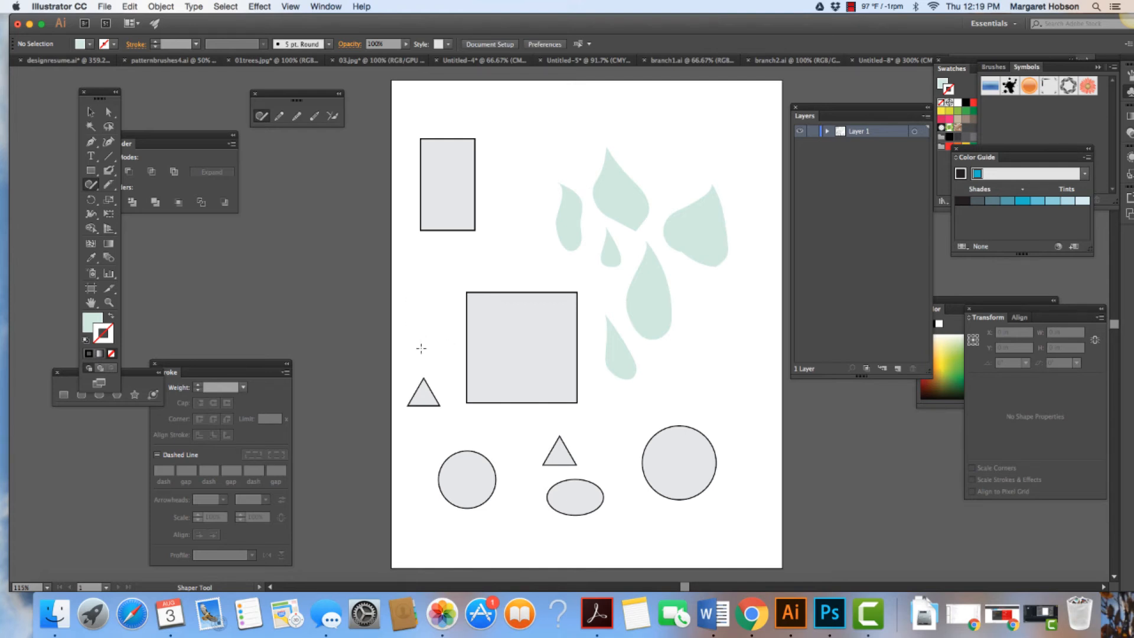
Sketch a triangle between the rectangle and the square, and two circles along the artboard's top, with the Shaper tool.
mouse_move(490, 276)
left_mouse_down()
mouse_move(497, 242)
mouse_move(523, 272)
mouse_move(491, 275)
left_mouse_up()
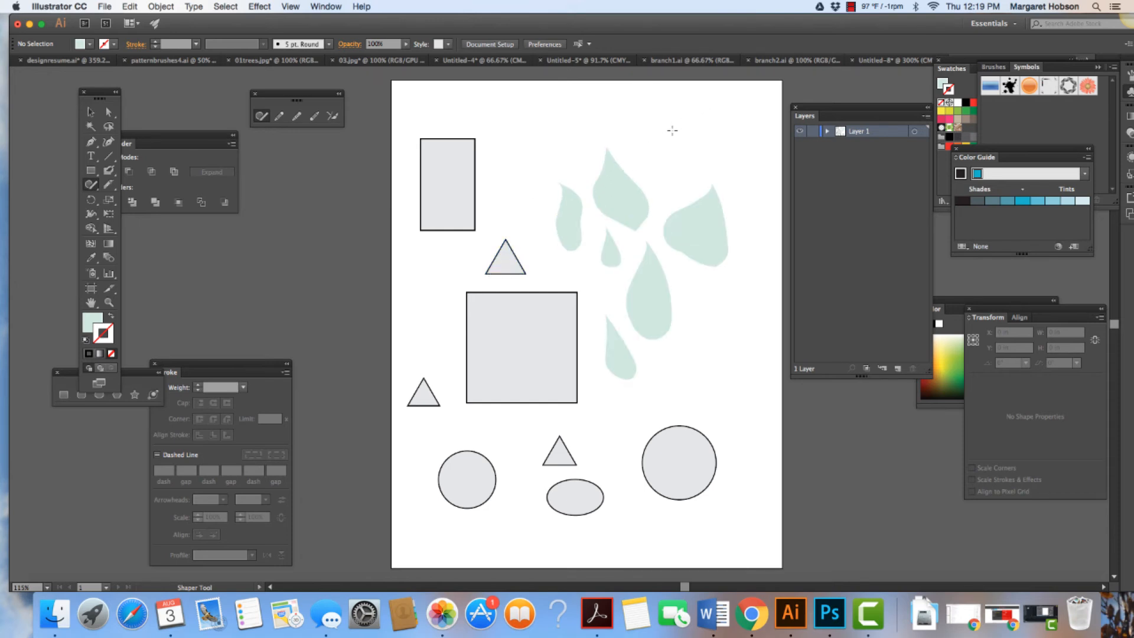
mouse_move(678, 123)
left_mouse_down()
mouse_move(686, 102)
mouse_move(711, 96)
mouse_move(728, 140)
mouse_move(694, 158)
mouse_move(679, 152)
mouse_move(679, 122)
left_mouse_up()
mouse_move(532, 141)
left_mouse_down()
mouse_move(581, 153)
mouse_move(532, 139)
left_mouse_up()
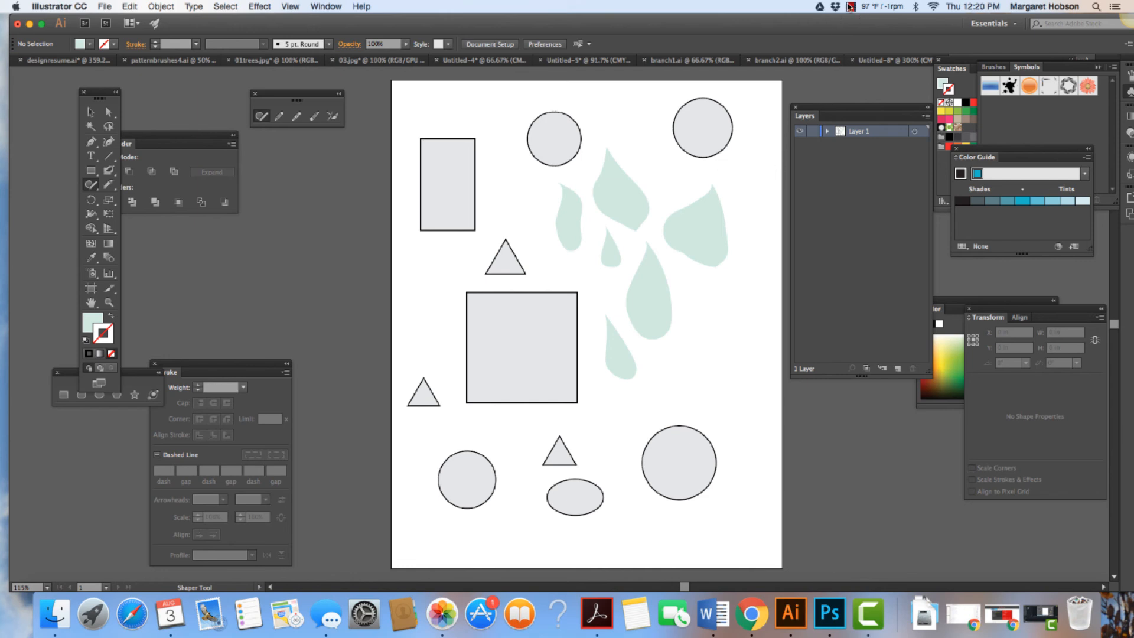
left_click(850, 7)
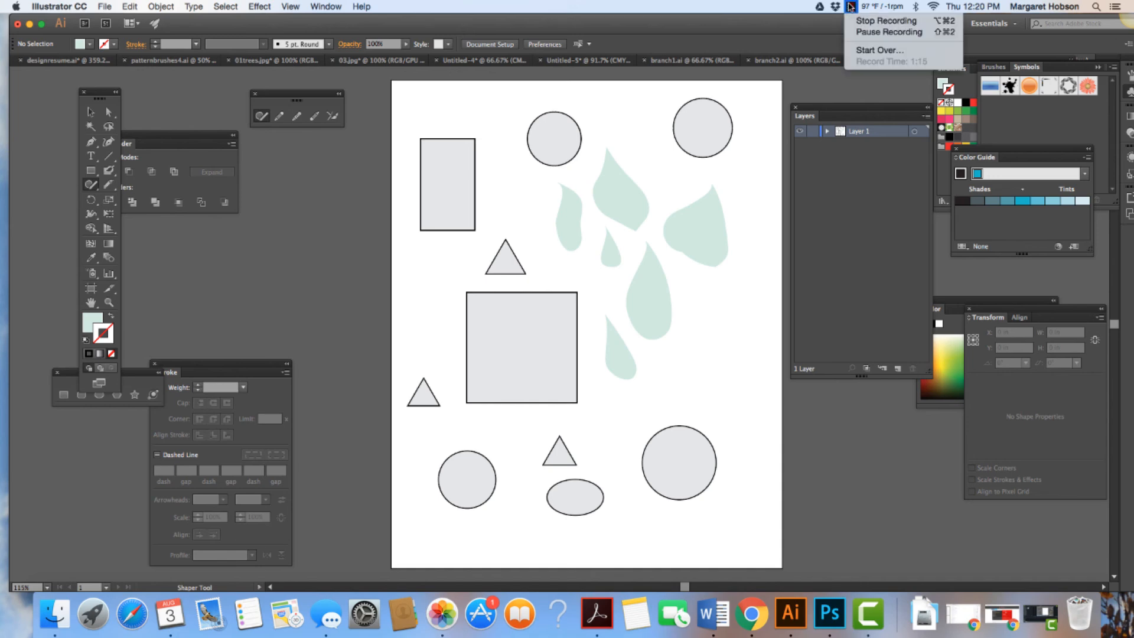